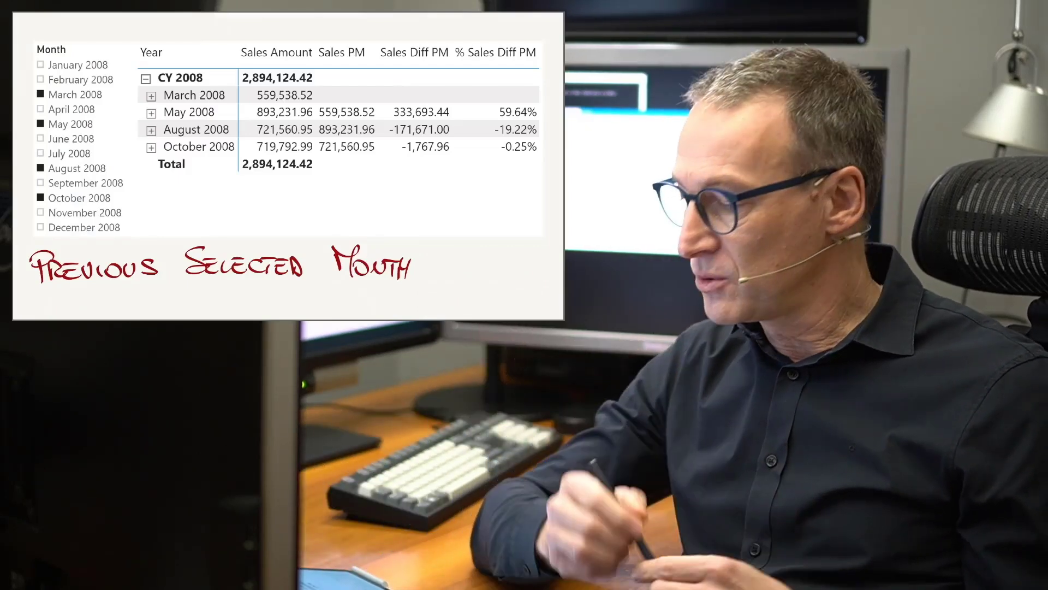
Draw a green highlight across the Sales Amount and Sales PM column headers.
{"action": "left_click_drag", "start_coordinate": [225, 53], "coordinate": [375, 53]}
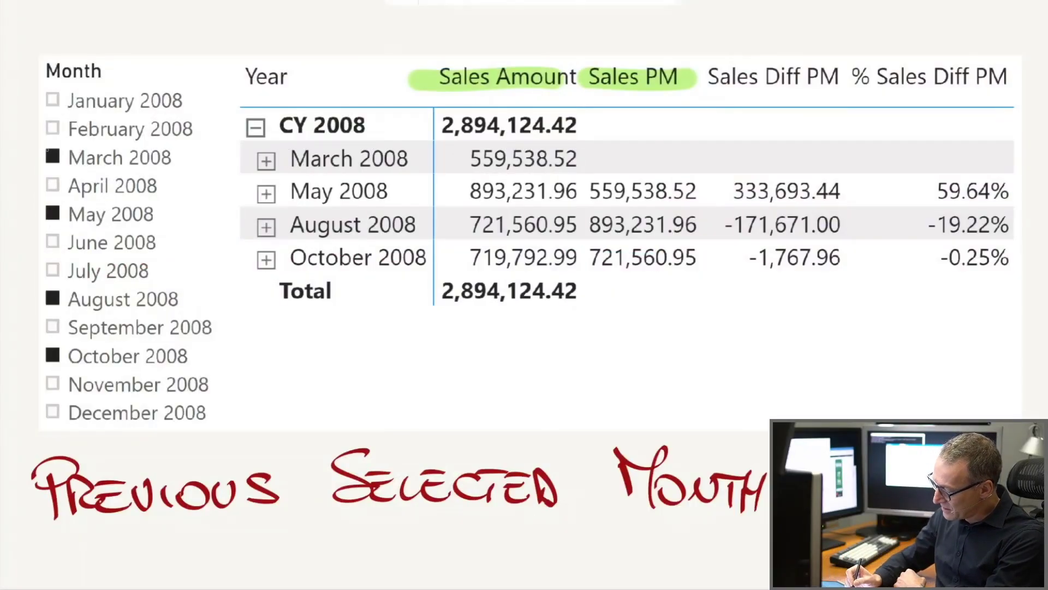
Highlight the selected months March, May, August and October 2008 in green.
{"action": "left_click_drag", "start_coordinate": [28, 157], "coordinate": [185, 144]}
{"action": "left_click_drag", "start_coordinate": [30, 215], "coordinate": [167, 211]}
{"action": "left_click_drag", "start_coordinate": [37, 301], "coordinate": [191, 300]}
{"action": "left_click_drag", "start_coordinate": [38, 356], "coordinate": [204, 346]}
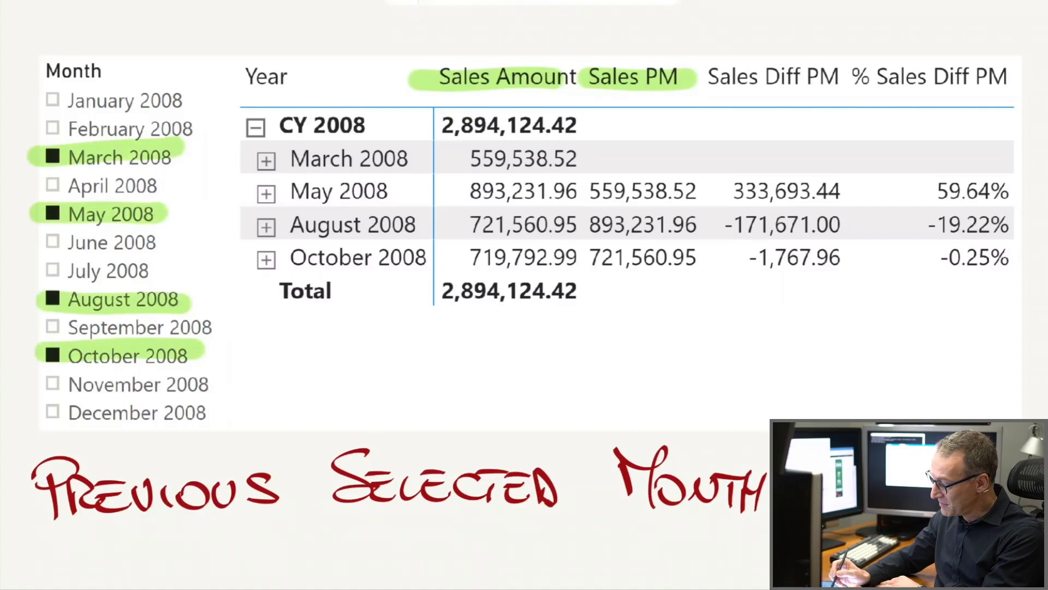
Strike out the unselected months April, June, July and September 2008 in red.
{"action": "left_click_drag", "start_coordinate": [47, 182], "coordinate": [180, 186]}
{"action": "left_click_drag", "start_coordinate": [41, 247], "coordinate": [156, 241]}
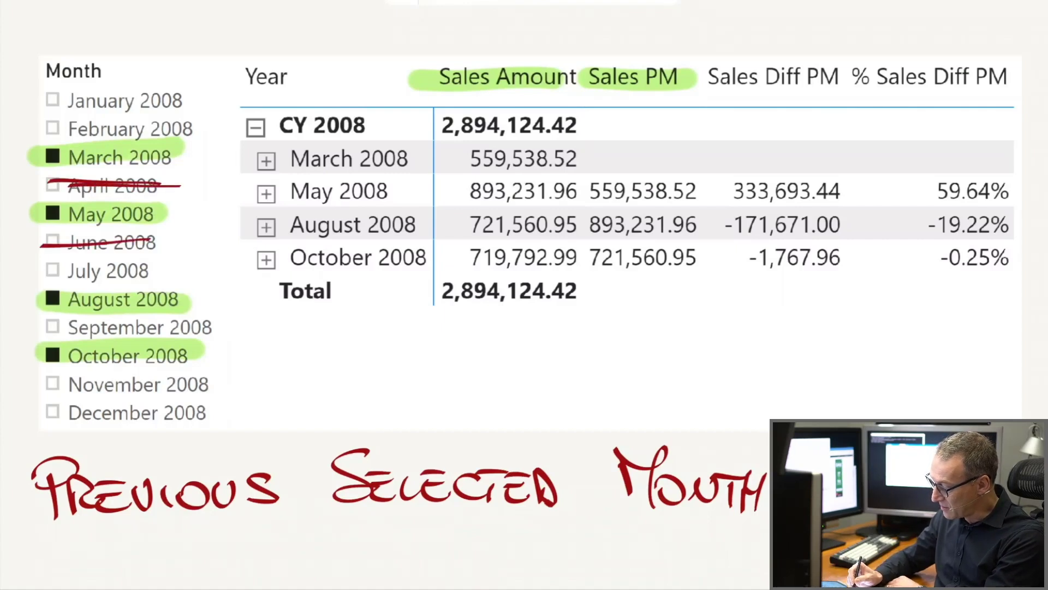
{"action": "left_click_drag", "start_coordinate": [42, 273], "coordinate": [154, 269]}
{"action": "left_click_drag", "start_coordinate": [46, 331], "coordinate": [203, 330]}
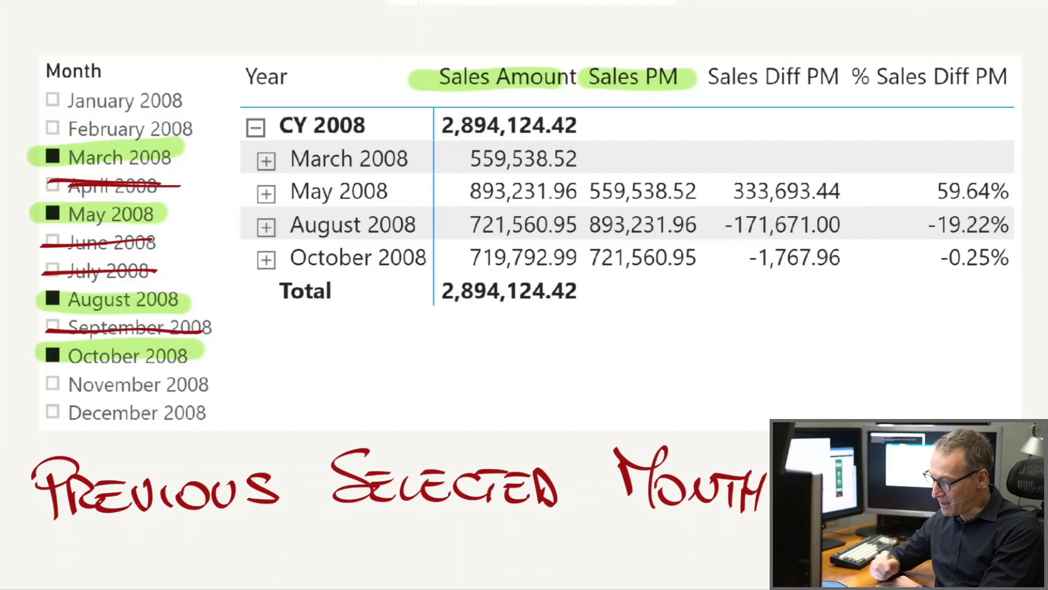
Draw an arrow from October to August, and mark the 721,560.95 and 559,538.52 values in purple.
{"action": "mouse_move", "coordinate": [195, 359]}
{"action": "left_mouse_down"}
{"action": "mouse_move", "coordinate": [254, 341]}
{"action": "mouse_move", "coordinate": [202, 300]}
{"action": "mouse_move", "coordinate": [188, 303]}
{"action": "mouse_move", "coordinate": [227, 241]}
{"action": "mouse_move", "coordinate": [160, 215]}
{"action": "mouse_move", "coordinate": [225, 180]}
{"action": "mouse_move", "coordinate": [181, 159]}
{"action": "left_mouse_up"}
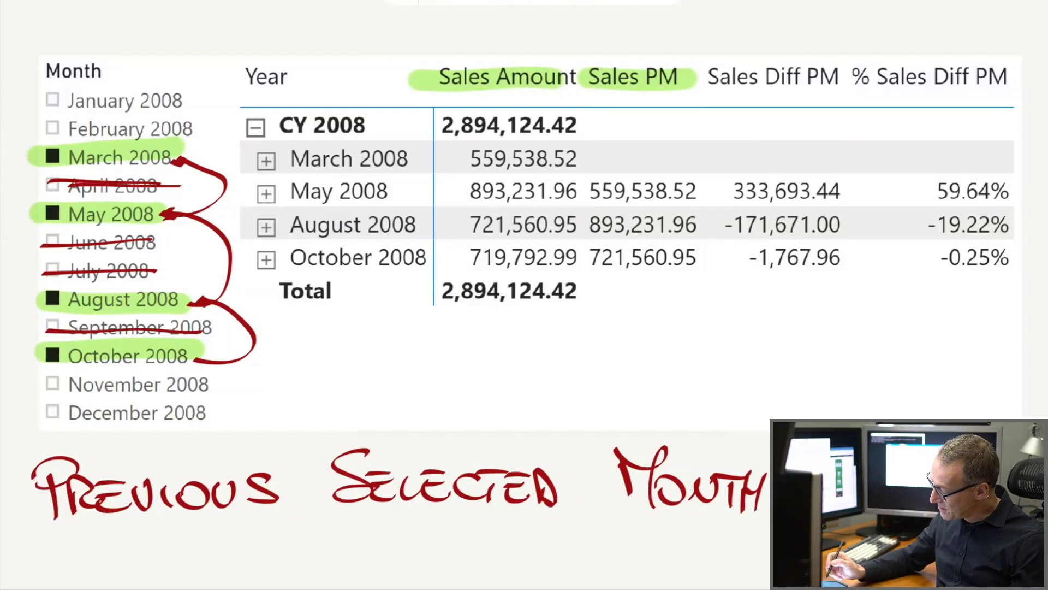
{"action": "left_click_drag", "start_coordinate": [591, 257], "coordinate": [704, 255]}
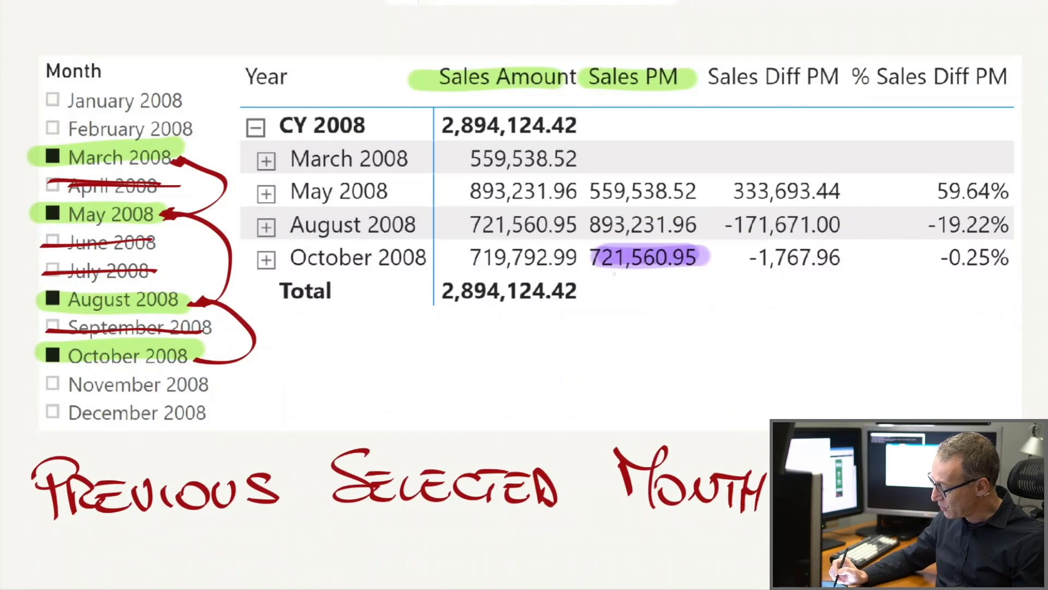
{"action": "mouse_move", "coordinate": [454, 223]}
{"action": "left_mouse_down"}
{"action": "mouse_move", "coordinate": [585, 216]}
{"action": "mouse_move", "coordinate": [643, 186]}
{"action": "mouse_move", "coordinate": [701, 189]}
{"action": "left_mouse_up"}
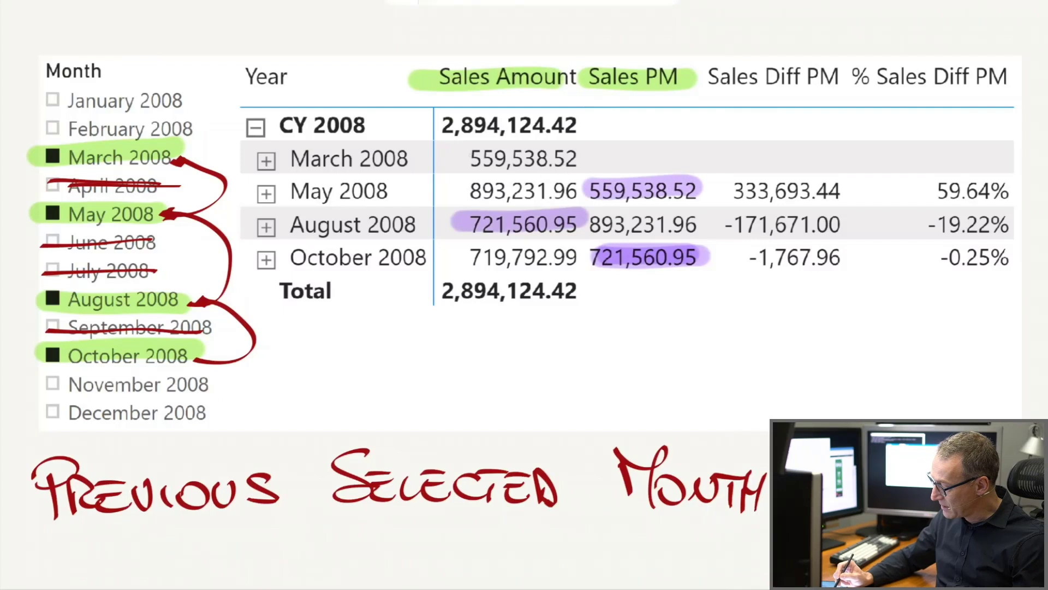
{"action": "left_click_drag", "start_coordinate": [441, 157], "coordinate": [584, 156]}
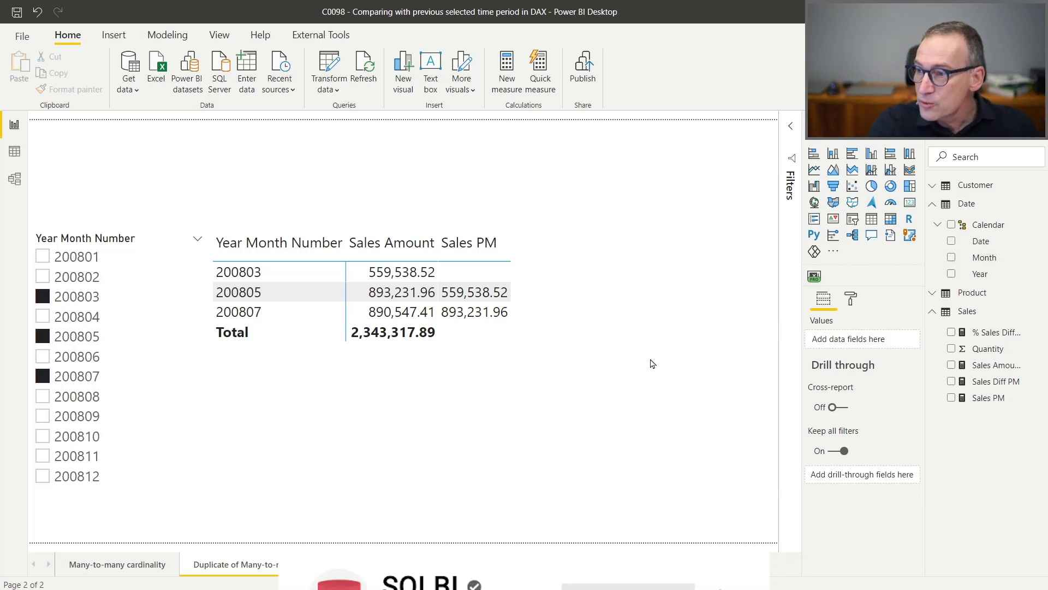
Go to the Many-to-many cardinality page, select the matrix, then view the Date table's data.
{"action": "left_click", "coordinate": [555, 287]}
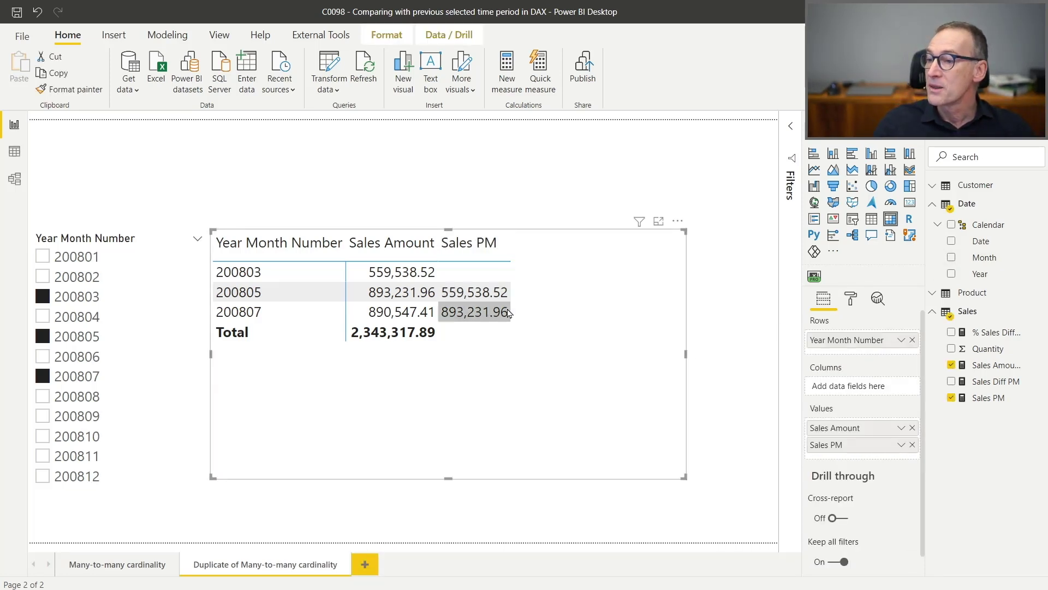
{"action": "left_click", "coordinate": [113, 569]}
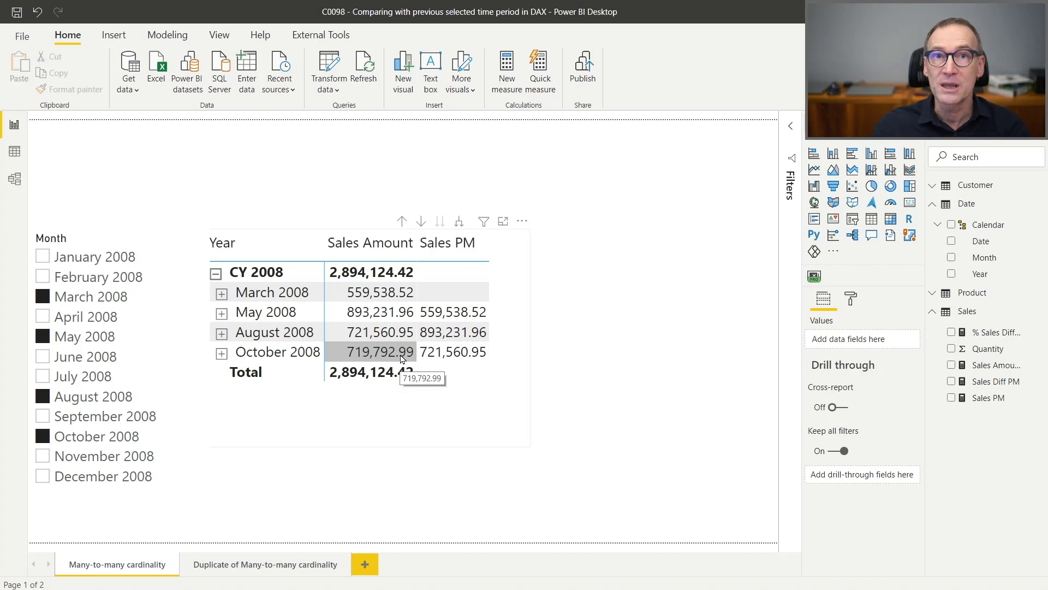
{"action": "left_click", "coordinate": [518, 400]}
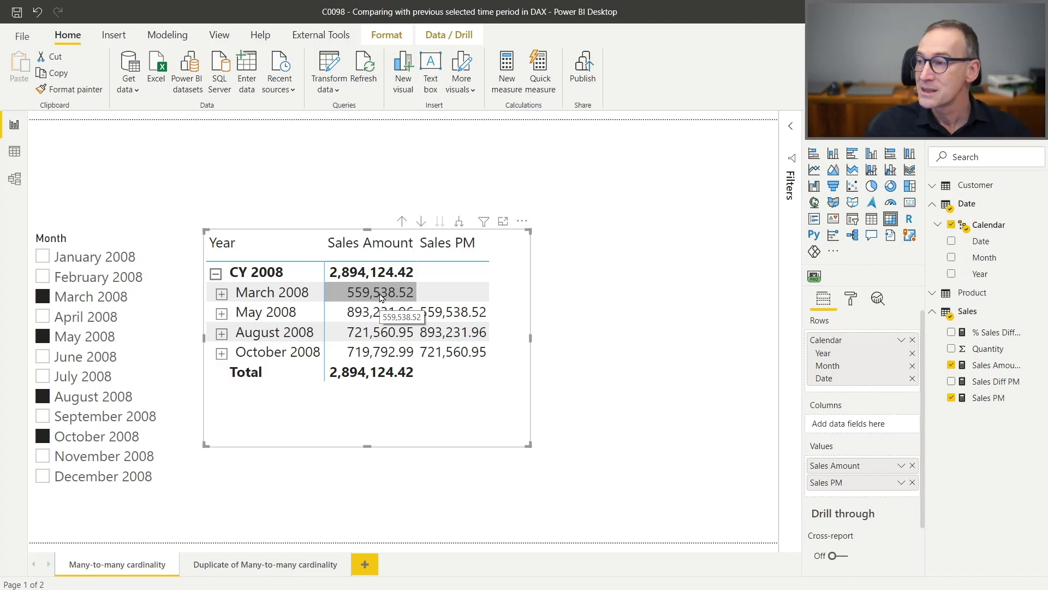
{"action": "left_click", "coordinate": [14, 155]}
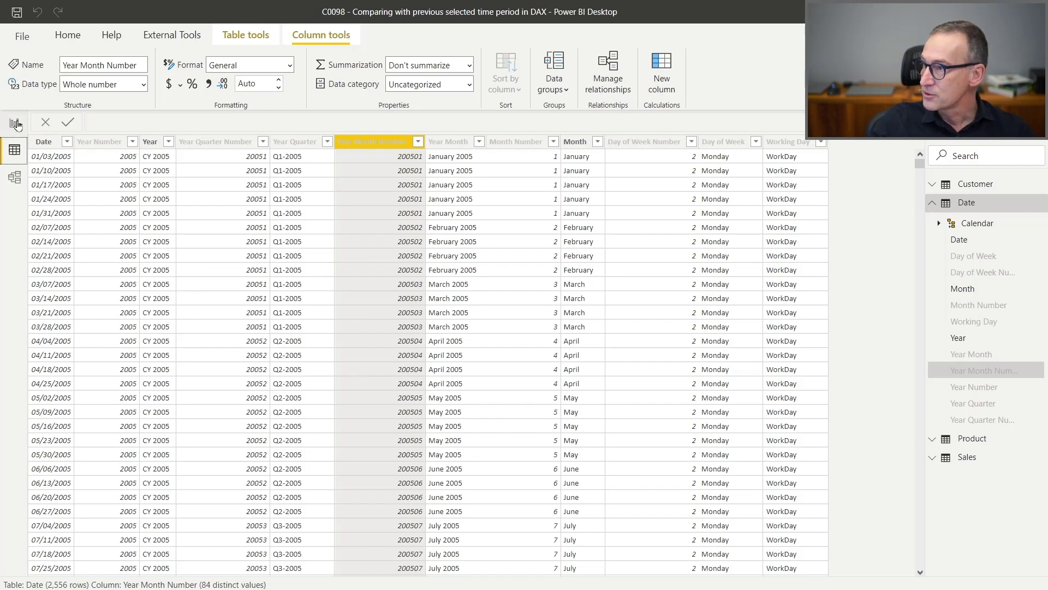
Switch back to Report view showing the matrix and Month slicer.
{"action": "left_click", "coordinate": [15, 123]}
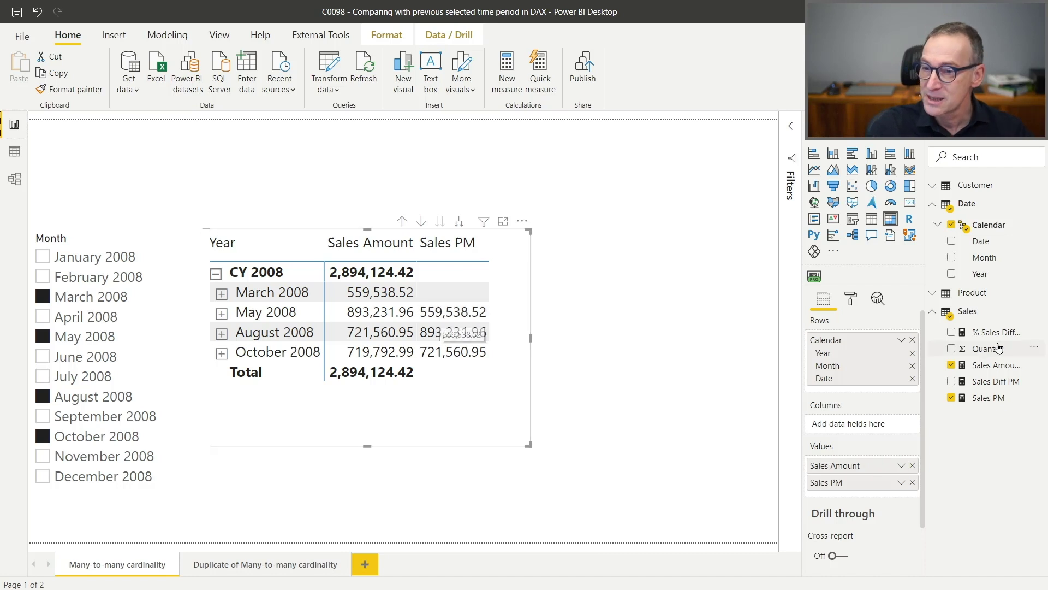
Create a new measure in the Sales table named New PM.
{"action": "right_click", "coordinate": [992, 317]}
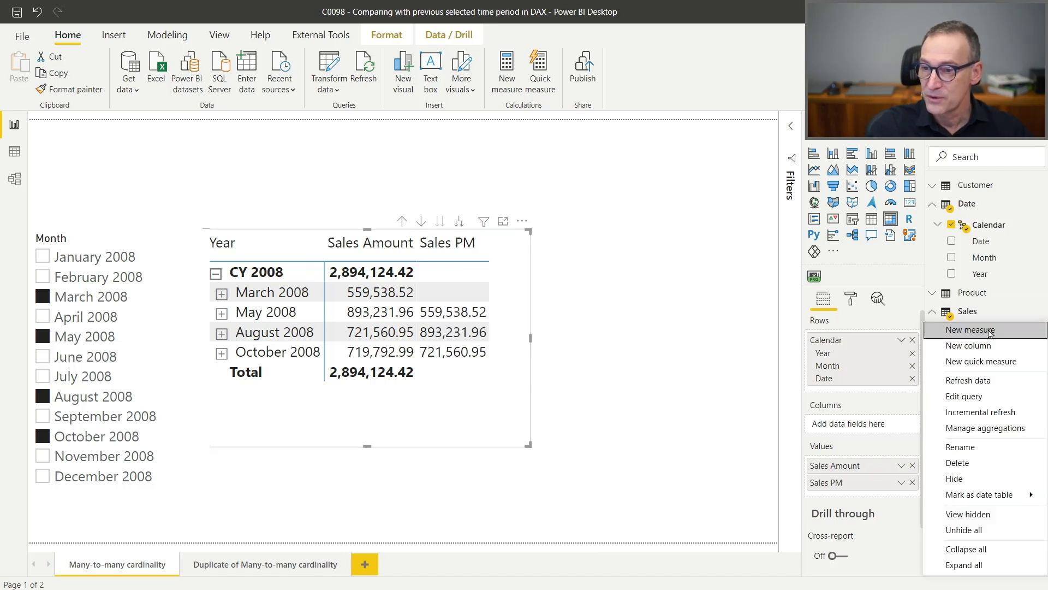
{"action": "left_click", "coordinate": [990, 331]}
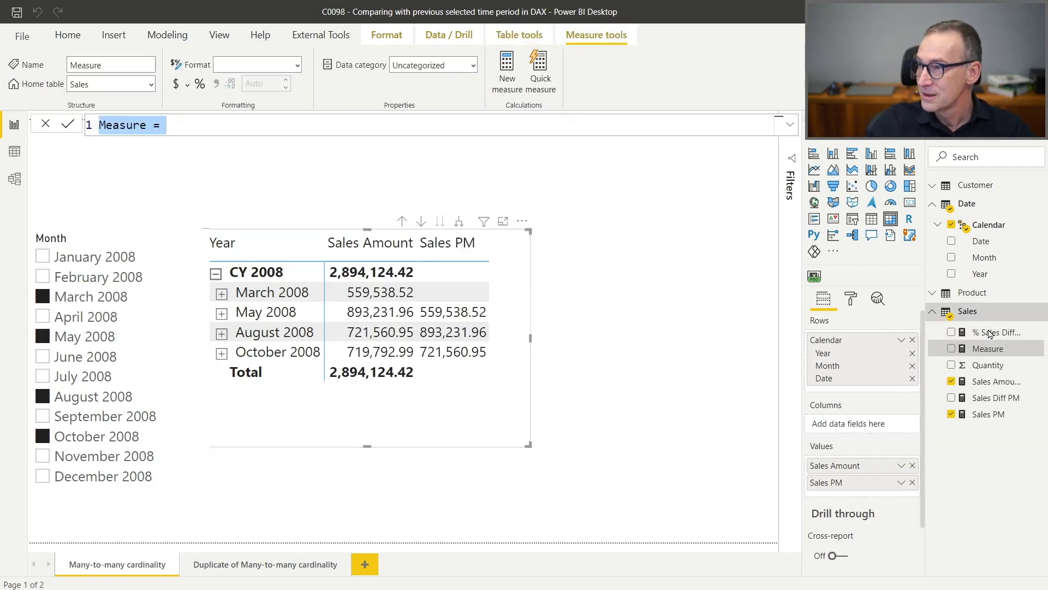
{"action": "scroll", "coordinate": [565, 127], "scroll_direction": "up", "scroll_amount": 1}
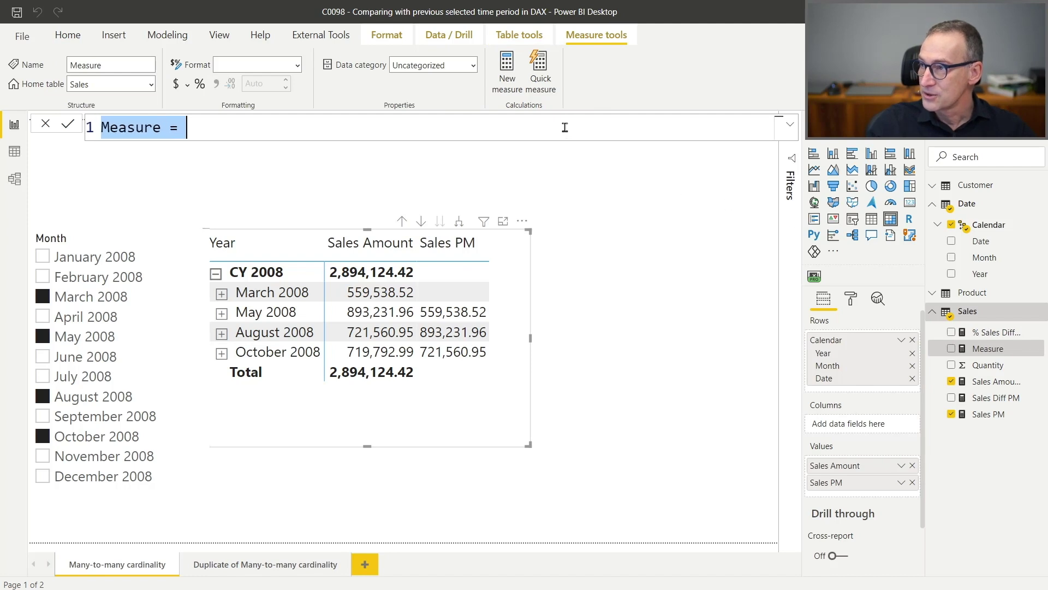
{"action": "type", "text": "New P"}
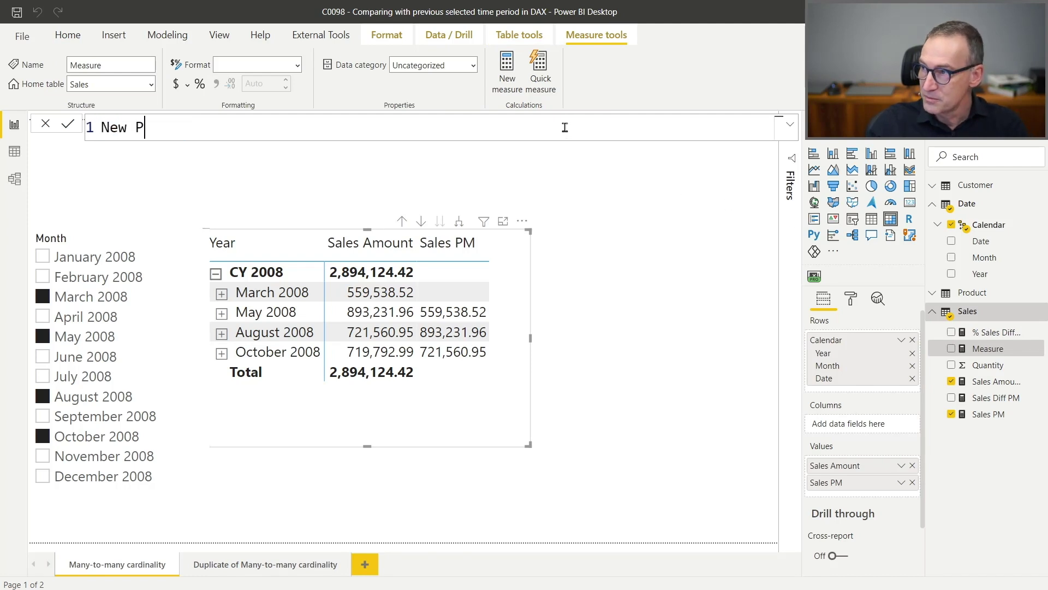
{"action": "type", "text": "M ="}
{"action": "key", "text": "shift+Return"}
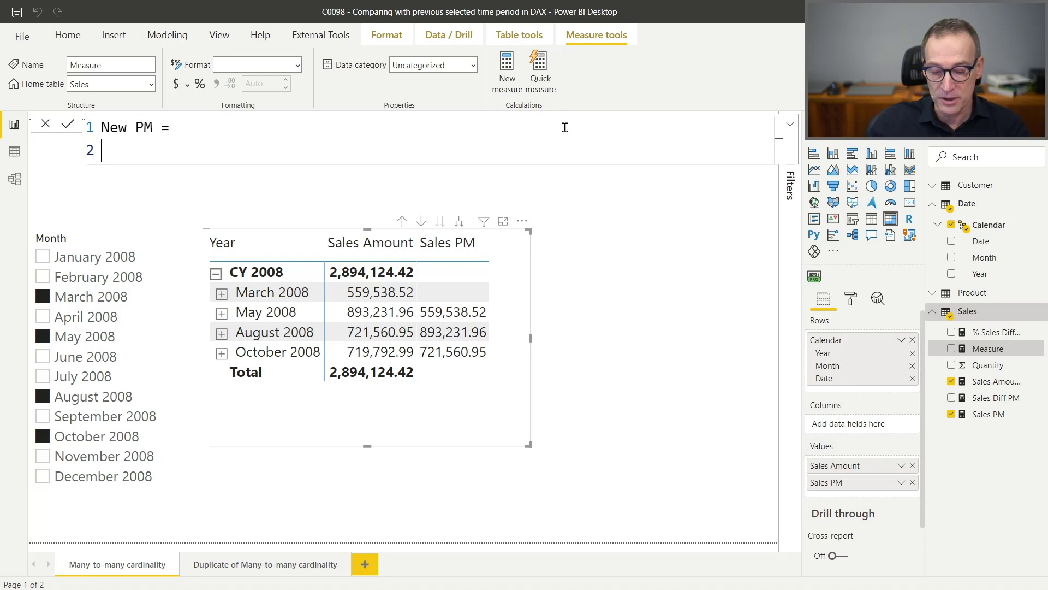
Define VAR CurrentYearMonth = SELECTEDVALUE('Date'[Year Month Number]) in the formula.
{"action": "type", "text": "VAR "}
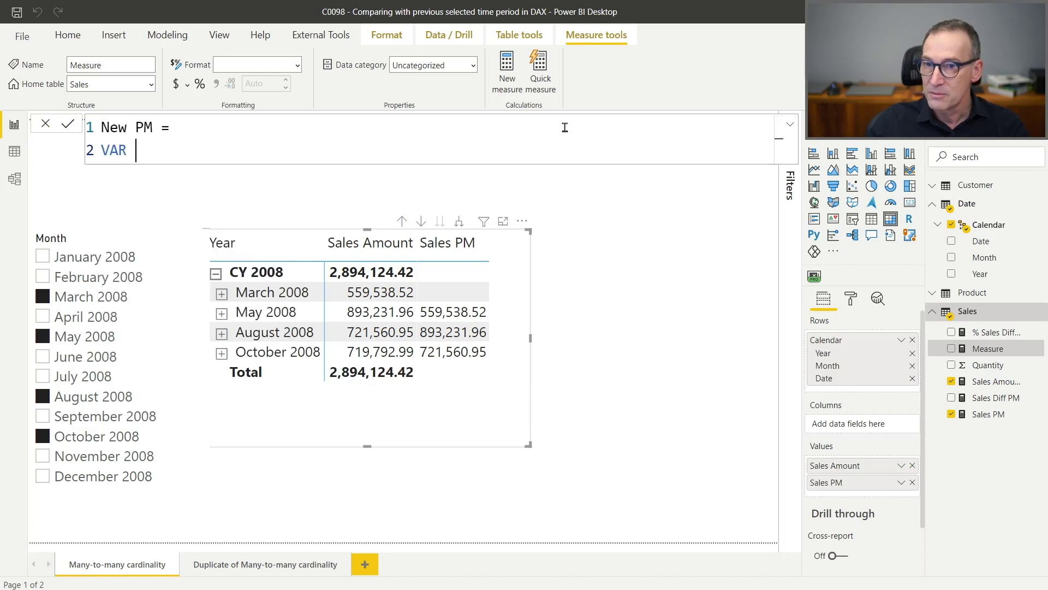
{"action": "type", "text": "Current"}
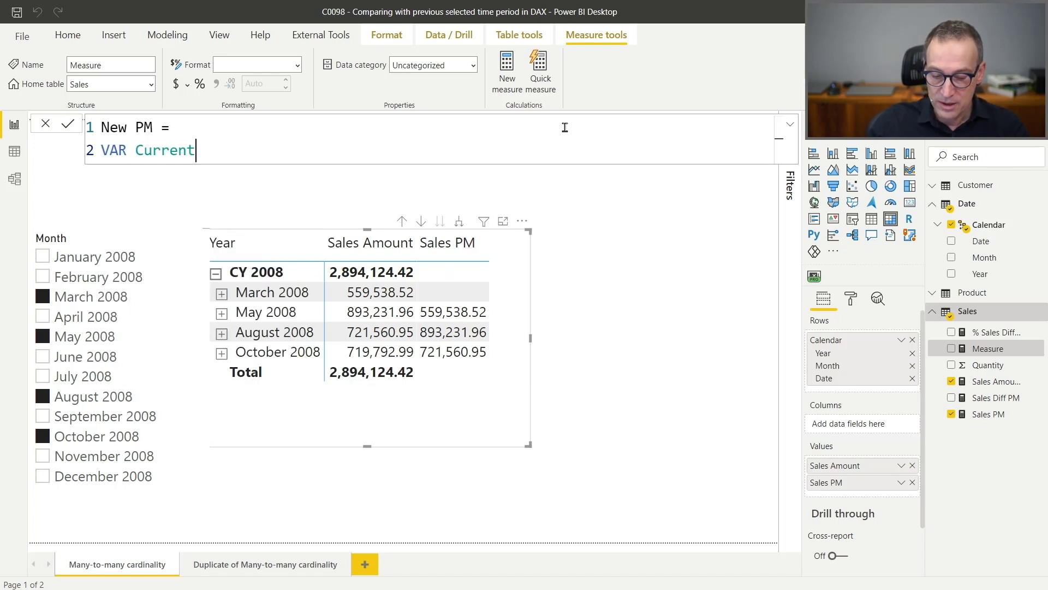
{"action": "type", "text": "YearMonth"}
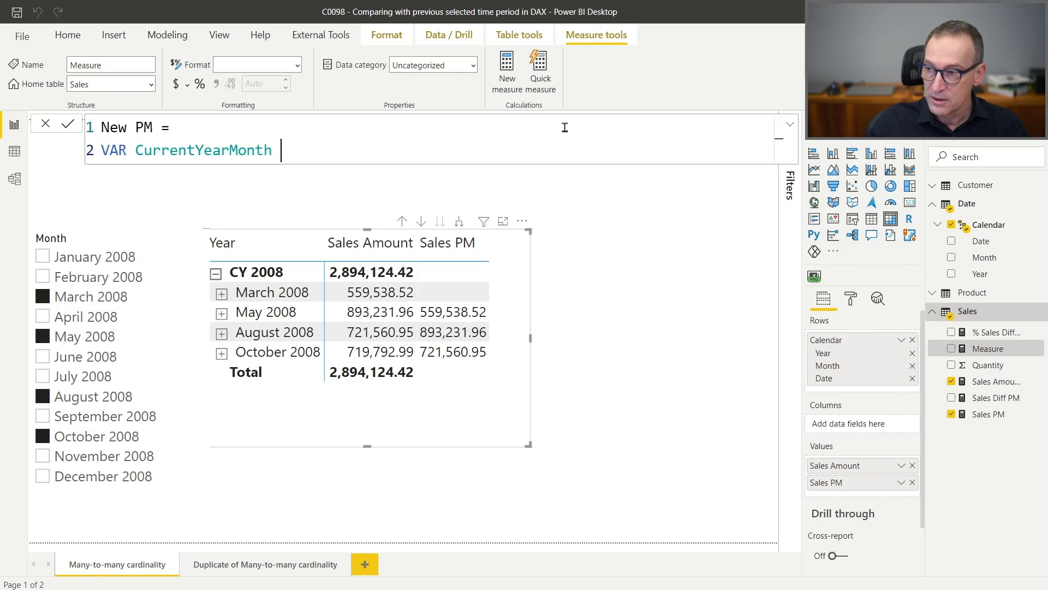
{"action": "type", "text": " = SEL"}
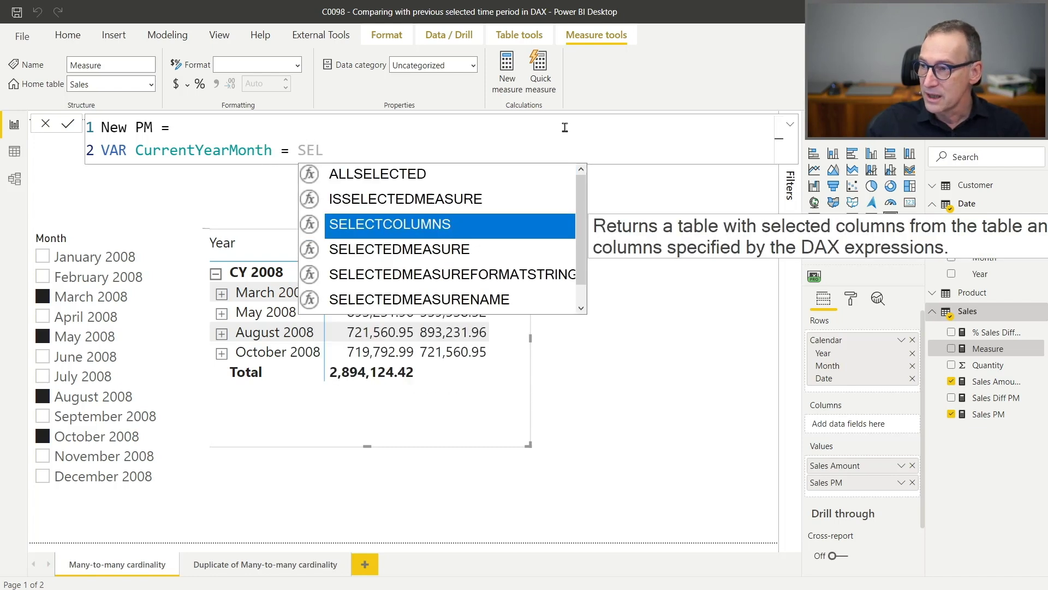
{"action": "key", "text": "Down"}
{"action": "type", "text": "ECTEDV"}
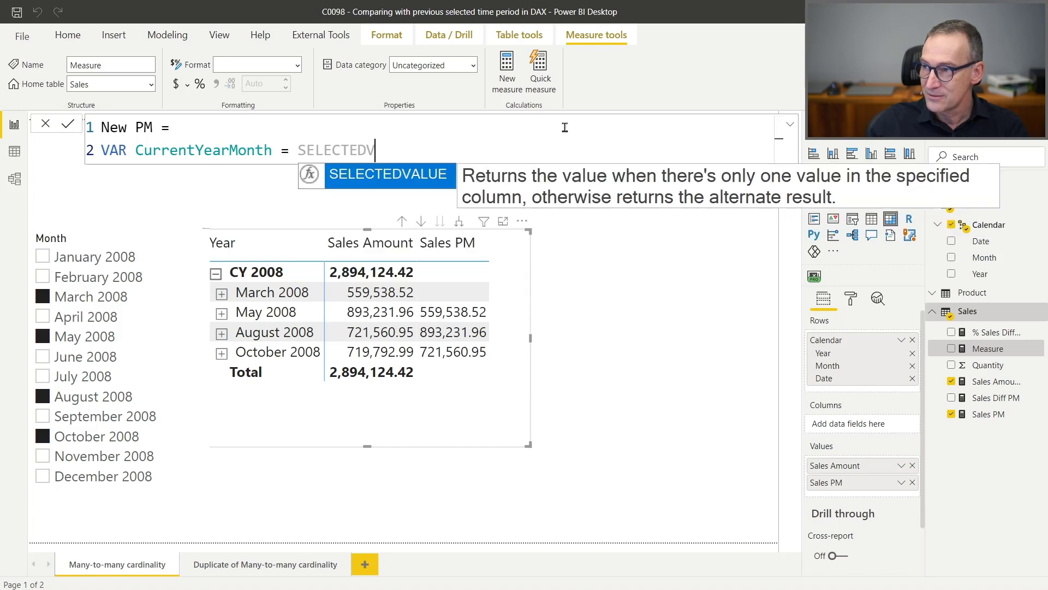
{"action": "key", "text": "Tab"}
{"action": "key", "text": "BackSpace"}
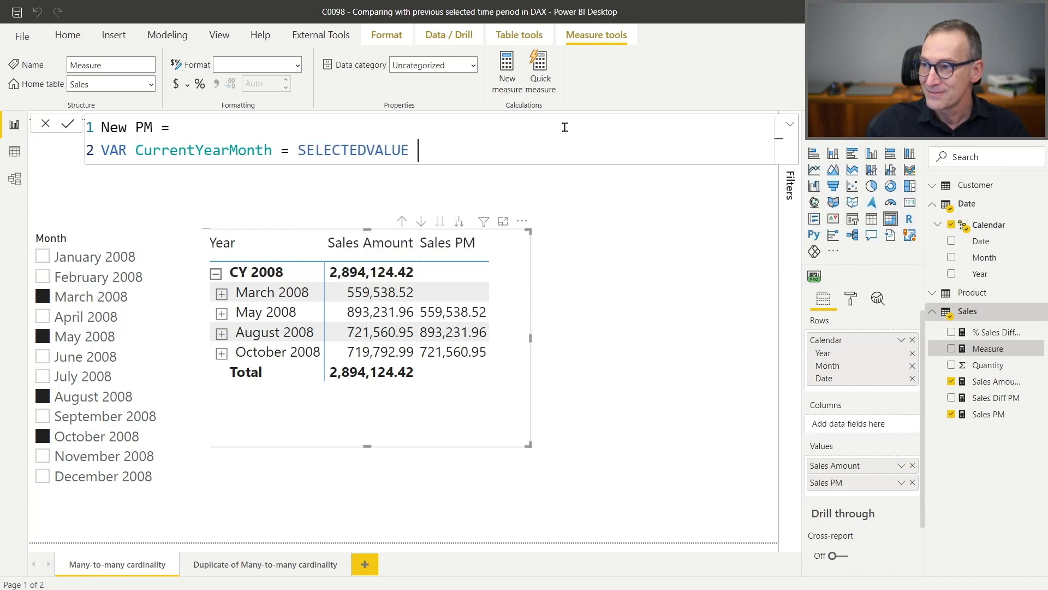
{"action": "type", "text": "( 'D"}
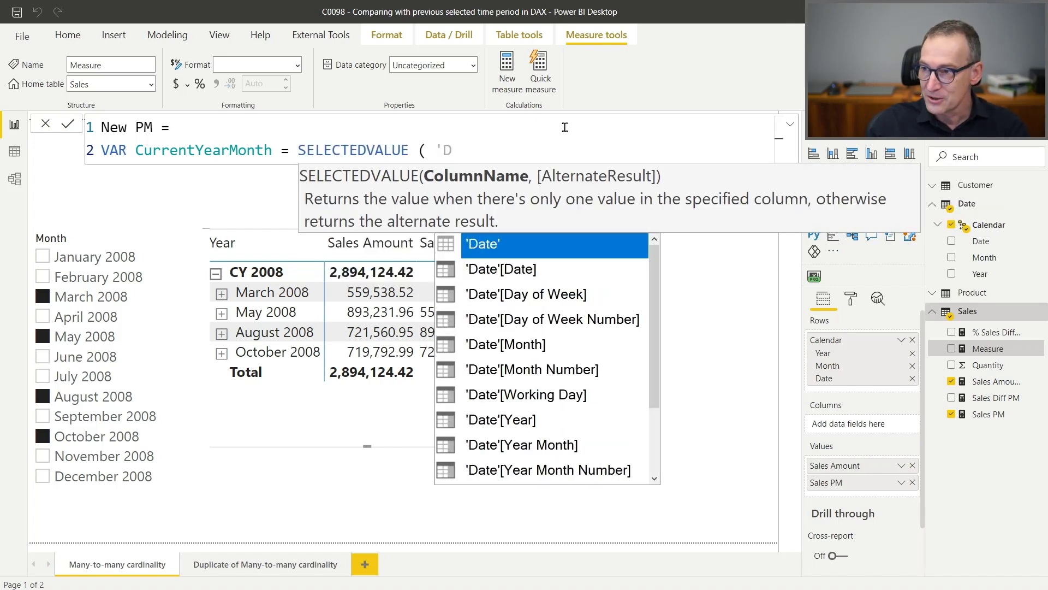
{"action": "type", "text": "ate'[Ye"}
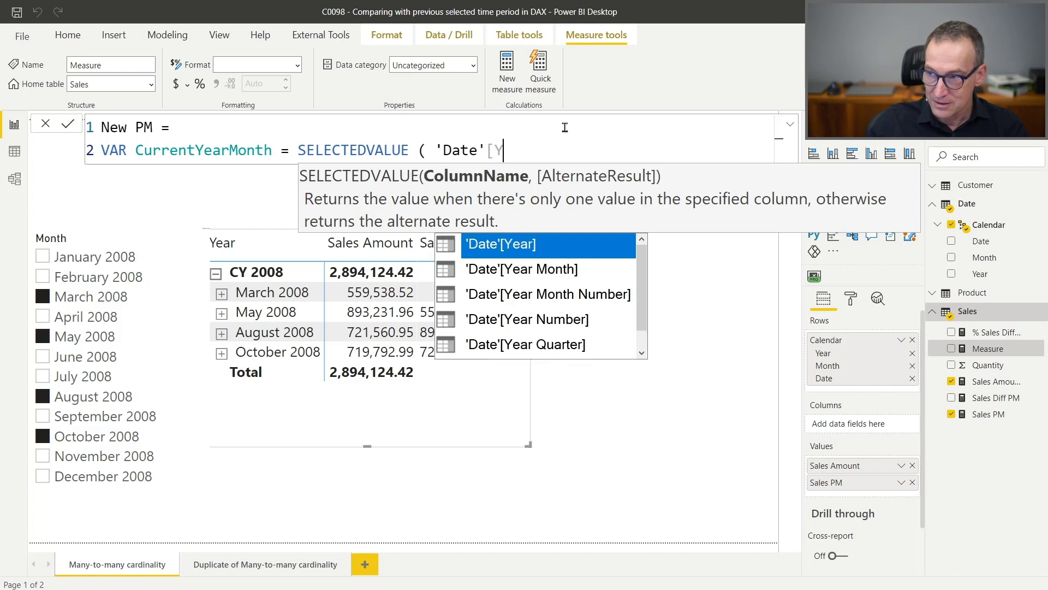
{"action": "key", "text": "Down"}
{"action": "key", "text": "Down"}
{"action": "key", "text": "Tab"}
{"action": "type", "text": ")"}
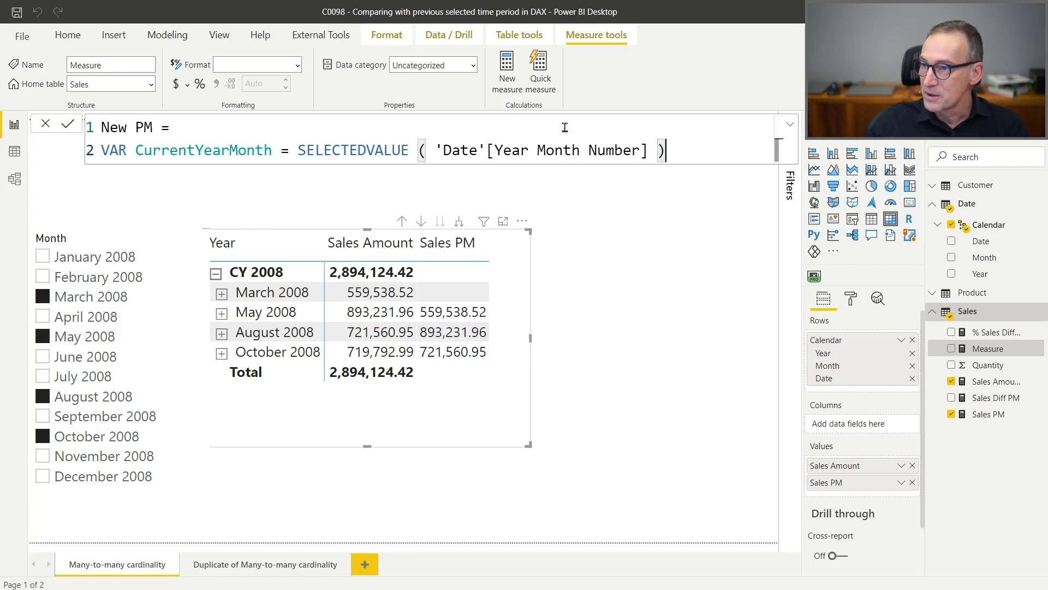
Add RETURN CurrentYearMonth and commit the New PM measure.
{"action": "key", "text": "shift+Return"}
{"action": "key", "text": "shift+Return"}
{"action": "key", "text": "shift+Return"}
{"action": "type", "text": "RETURN"}
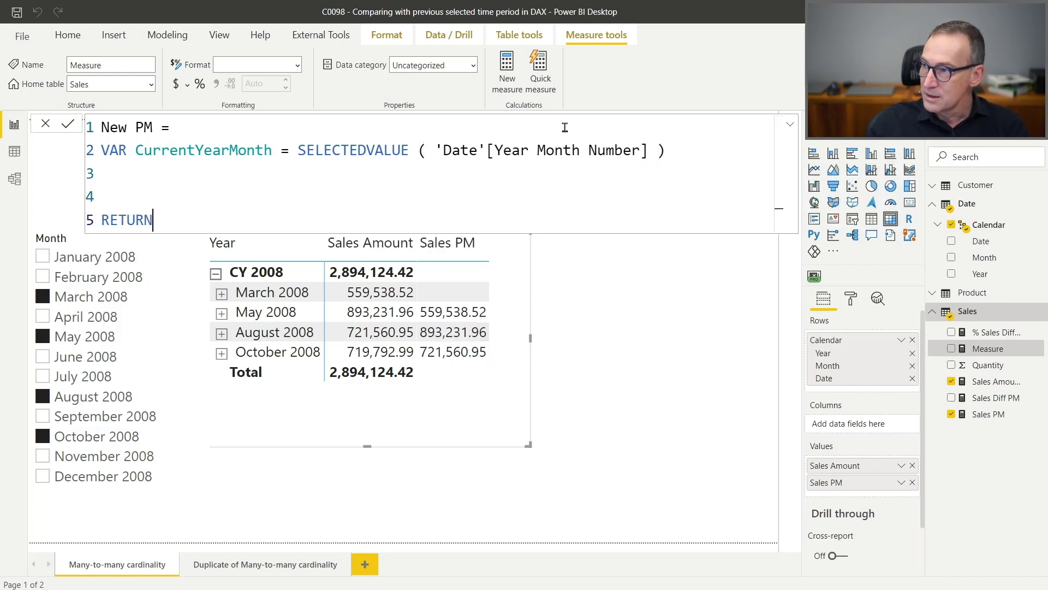
{"action": "key", "text": "shift+Return"}
{"action": "type", "text": "Curr"}
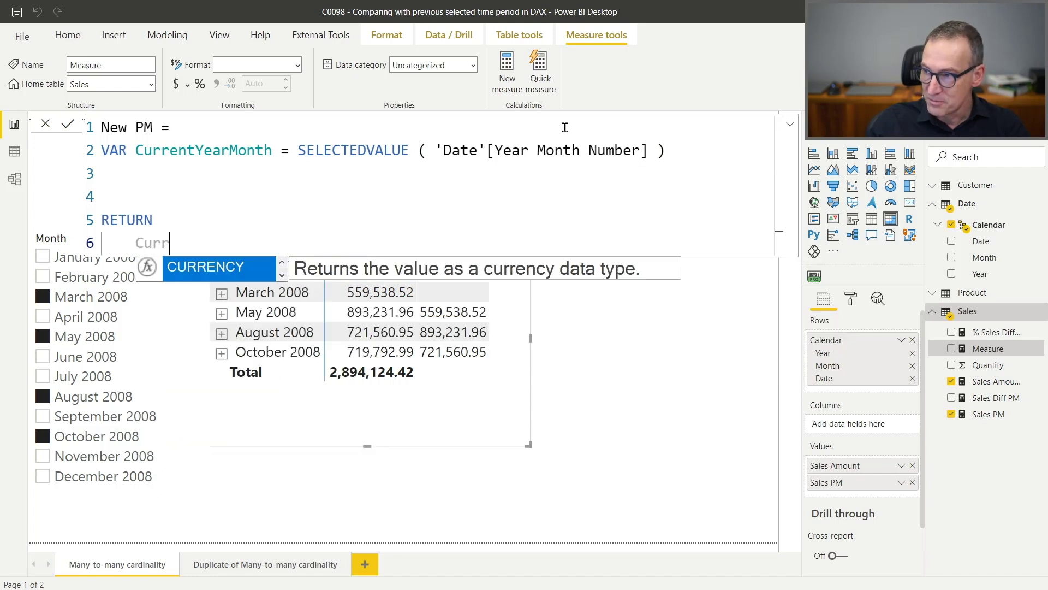
{"action": "key", "text": "Down"}
{"action": "key", "text": "Tab"}
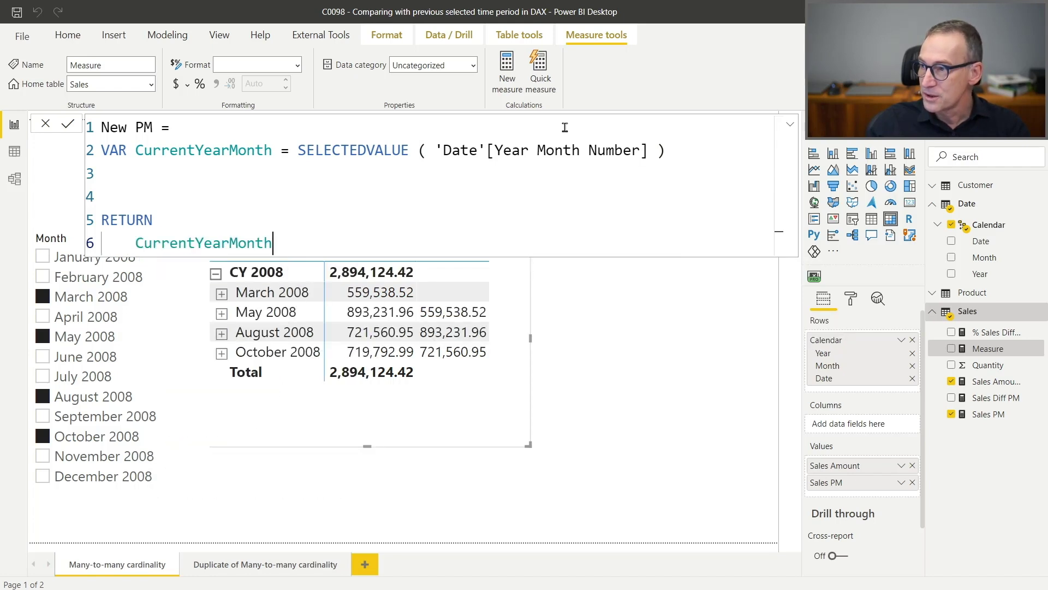
{"action": "key", "text": "Return"}
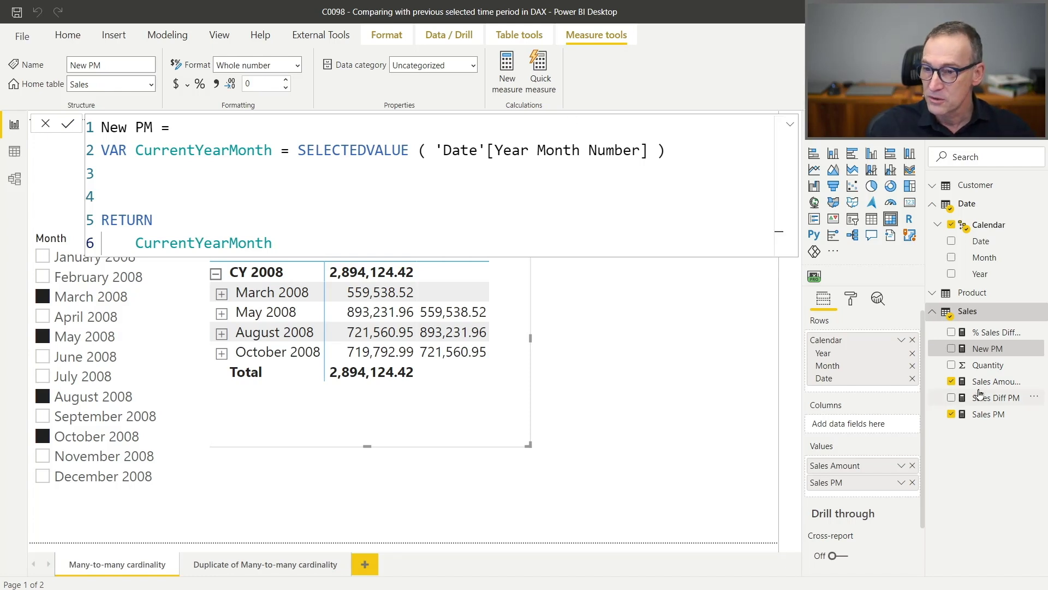
Add New PM to the matrix values, widen the matrix, then reopen the New PM formula.
{"action": "left_click_drag", "start_coordinate": [989, 356], "coordinate": [481, 361]}
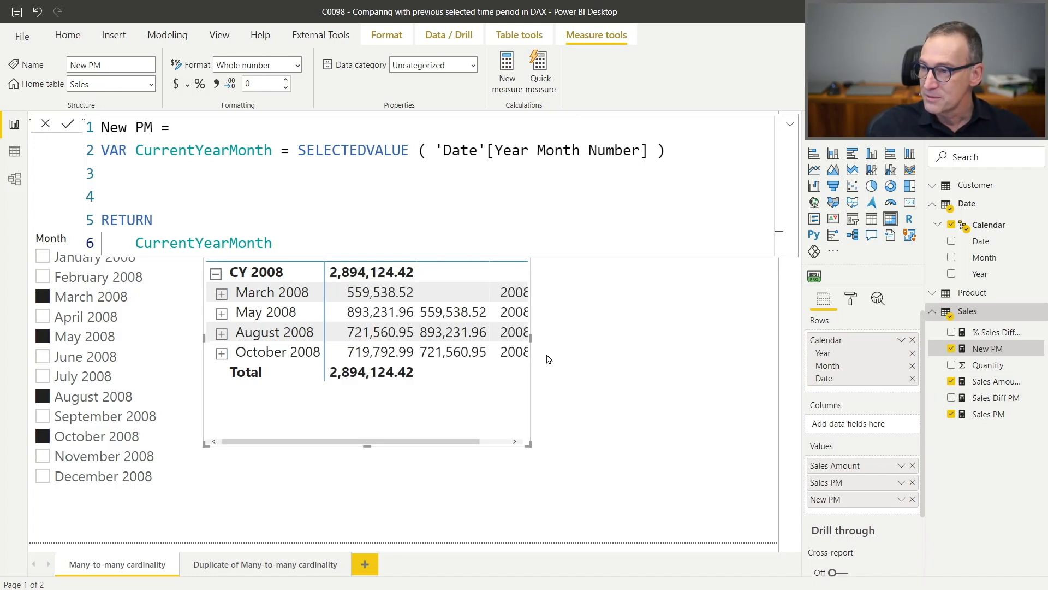
{"action": "left_click_drag", "start_coordinate": [530, 339], "coordinate": [675, 339]}
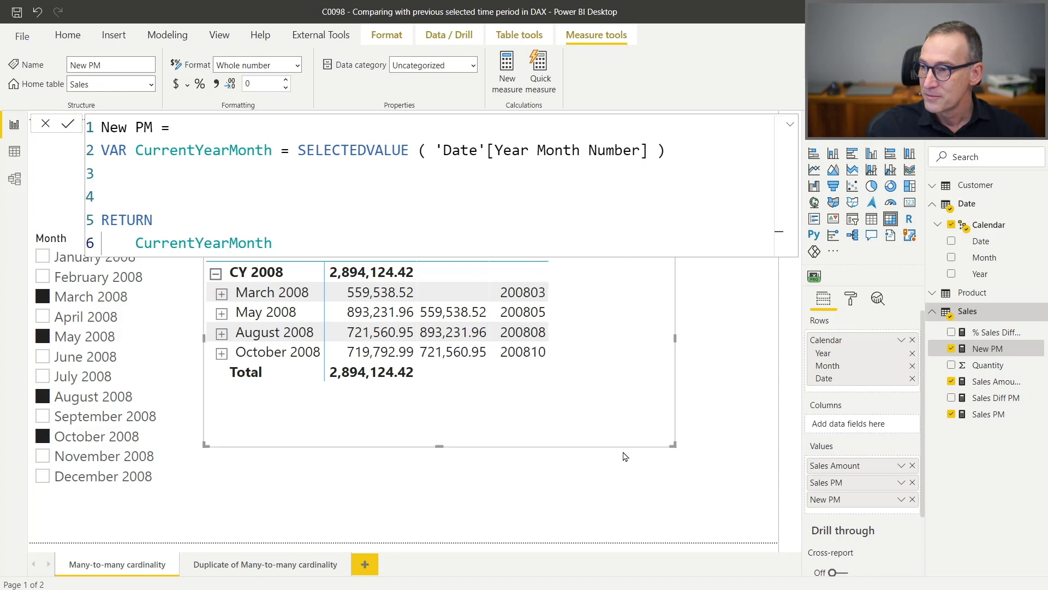
{"action": "left_click", "coordinate": [566, 478]}
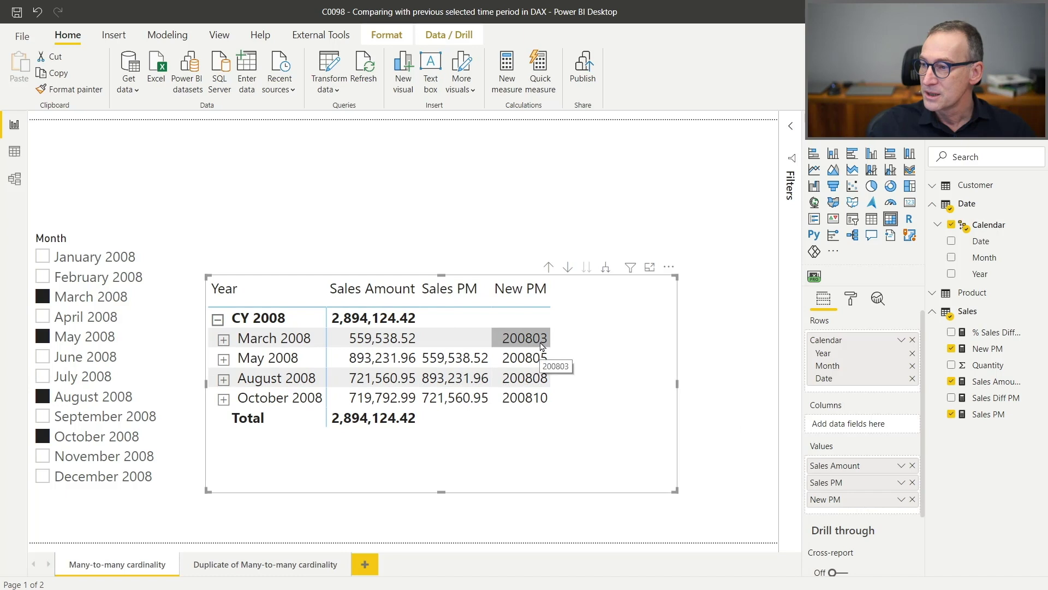
{"action": "left_click", "coordinate": [986, 349]}
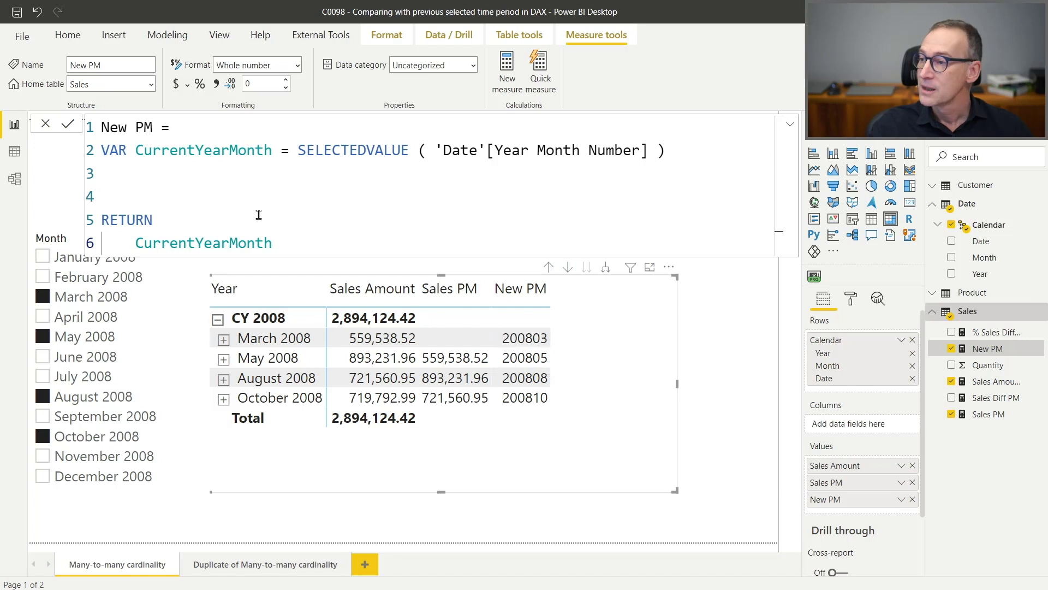
Start a PreviousYearMonth variable on line 3 using CALCULATE.
{"action": "left_click", "coordinate": [195, 182]}
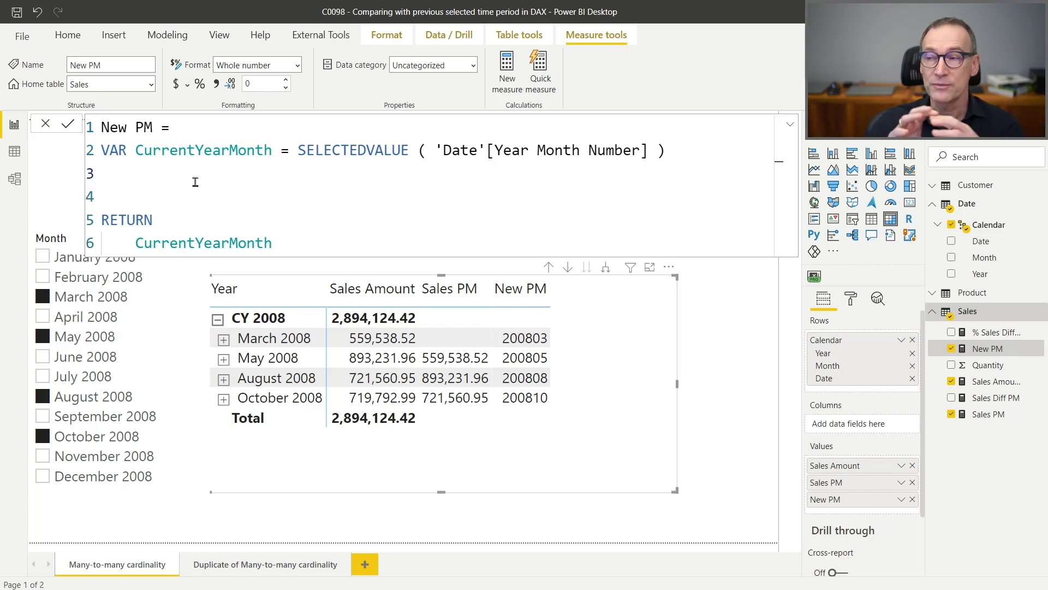
{"action": "type", "text": "AR "}
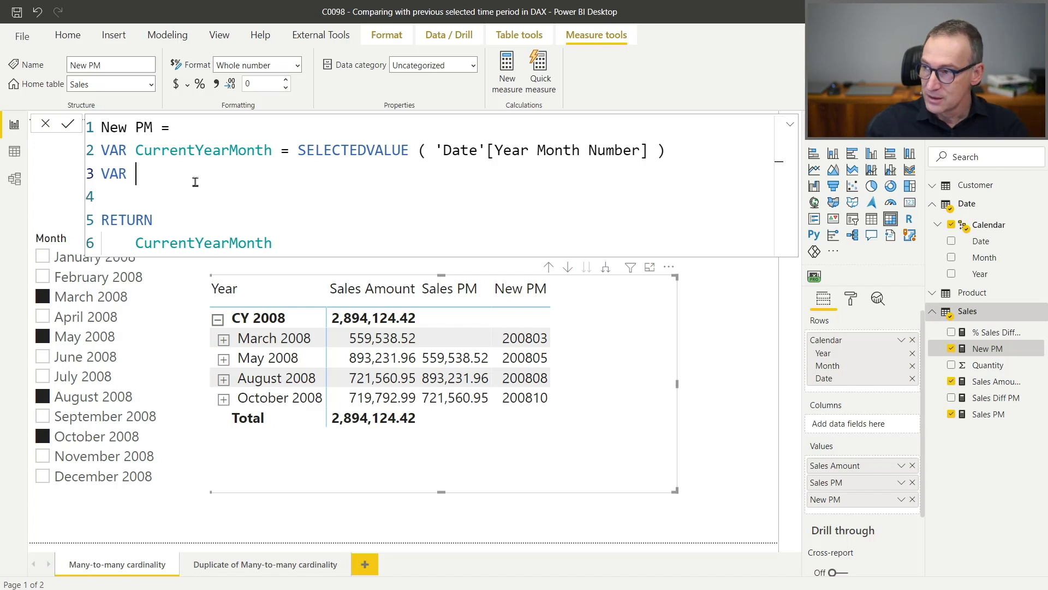
{"action": "type", "text": "Pr"}
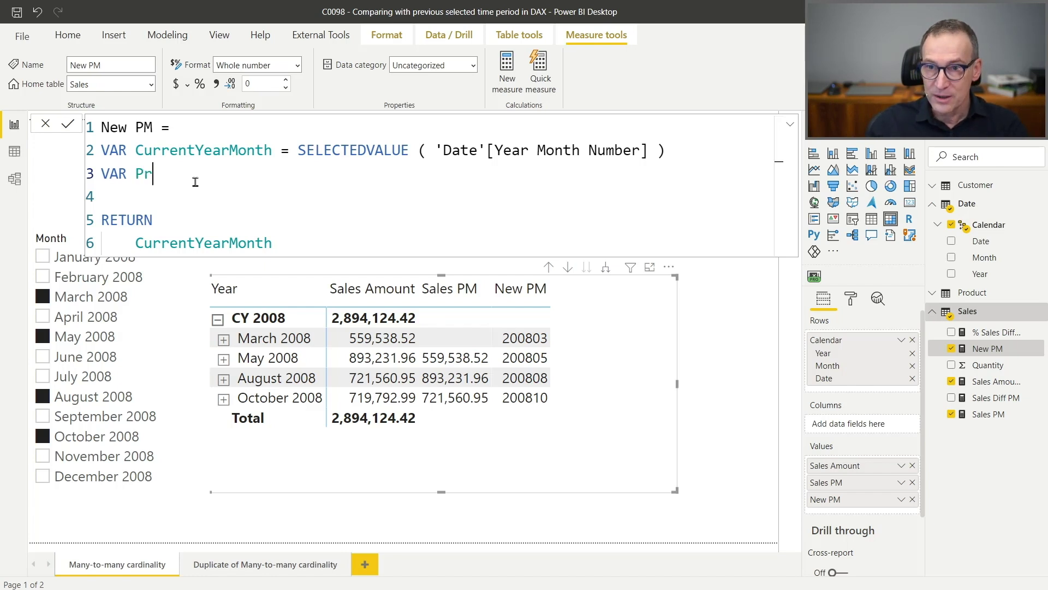
{"action": "type", "text": "evious"}
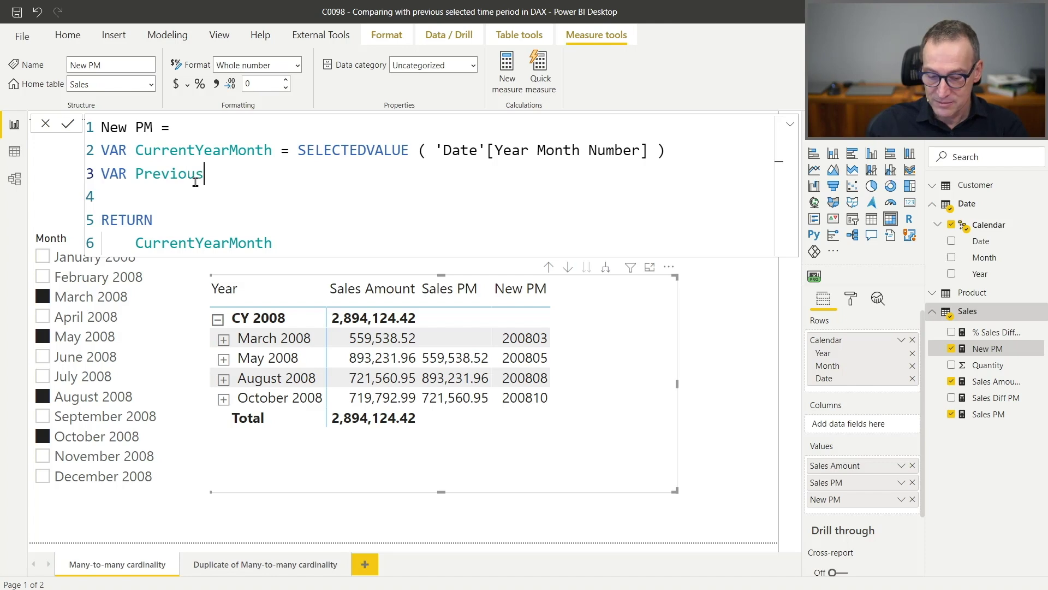
{"action": "type", "text": "YearMonth ="}
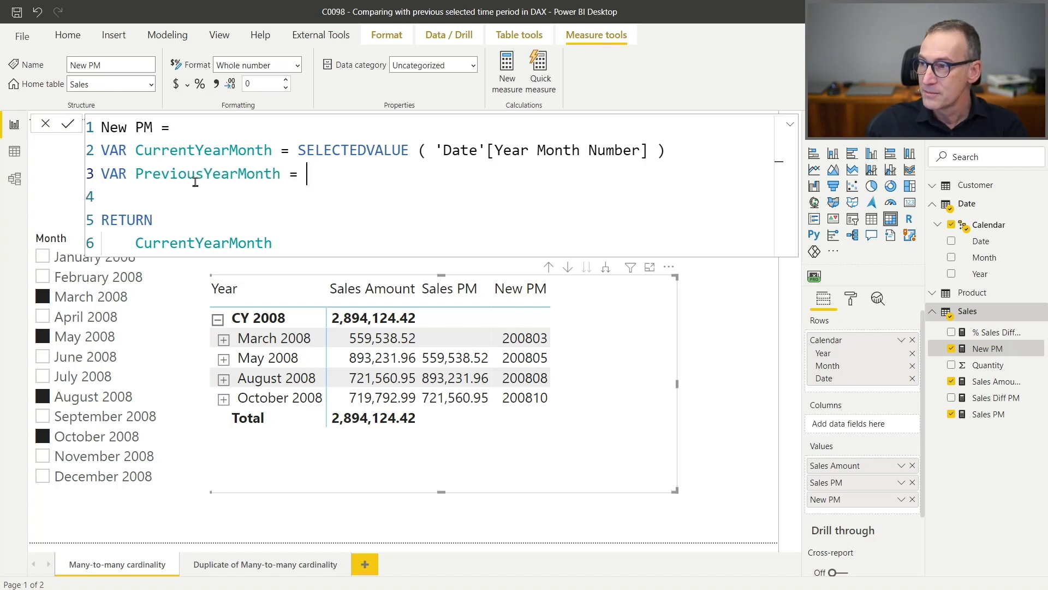
{"action": "key", "text": "Return"}
{"action": "type", "text": "CAL"}
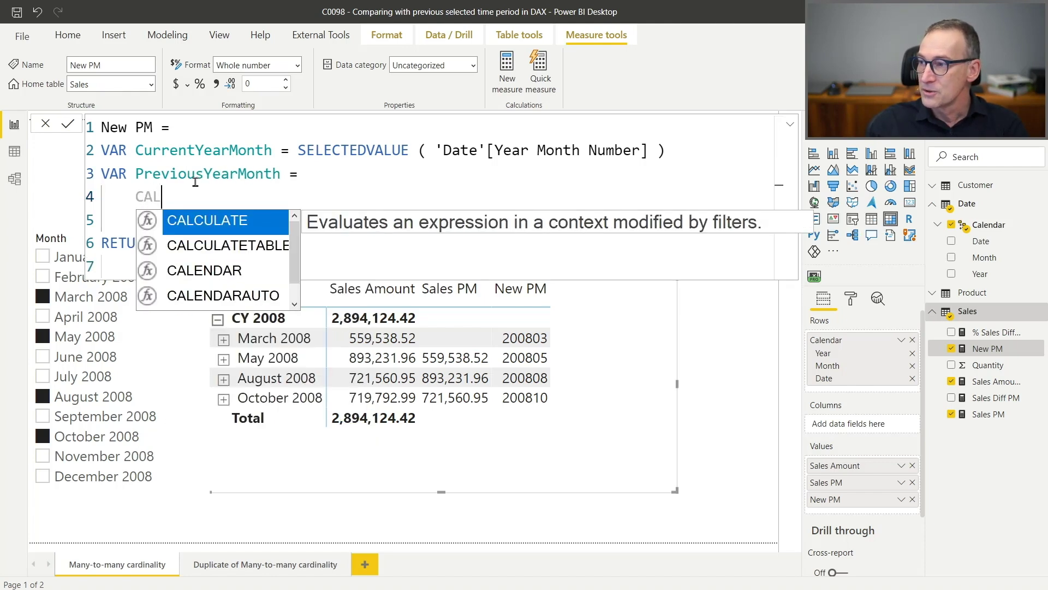
{"action": "key", "text": "Tab"}
{"action": "key", "text": "shift+Return"}
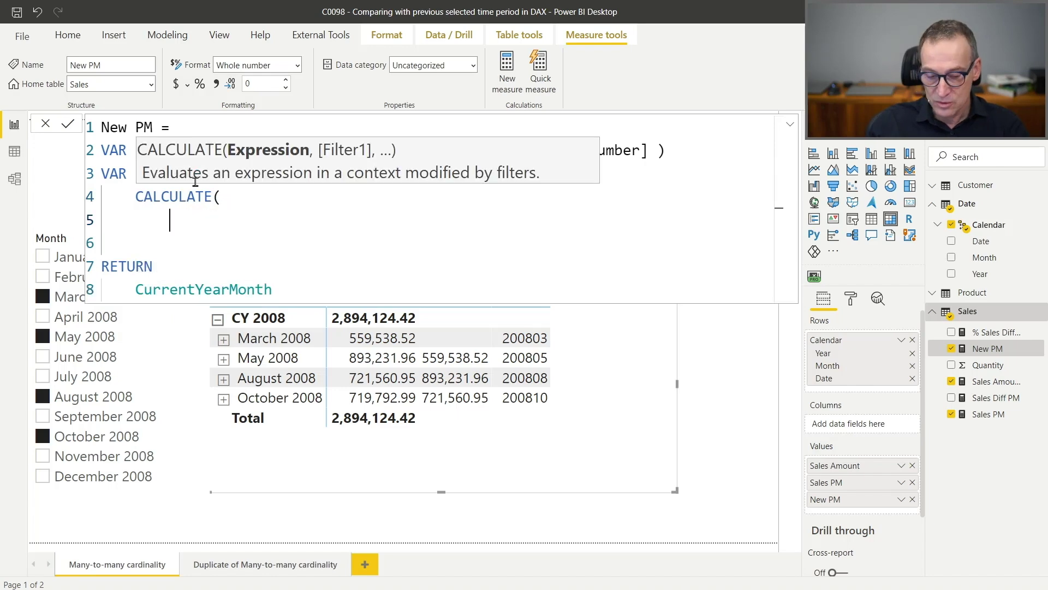
Use MAX('Date'[Year Month Number]) as the CALCULATE expression.
{"action": "type", "text": "MAX ( "}
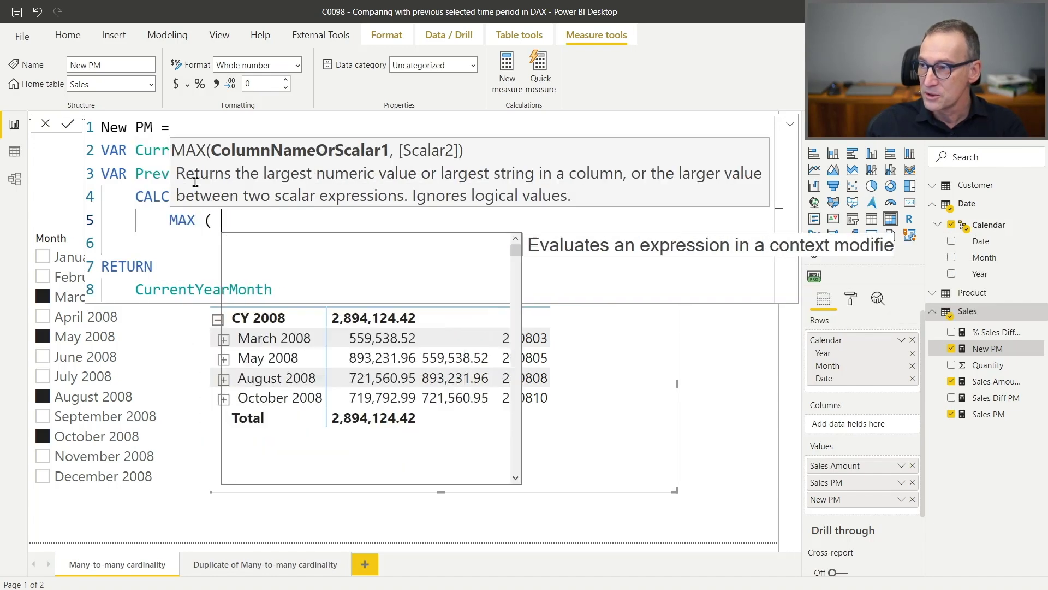
{"action": "type", "text": "Date"}
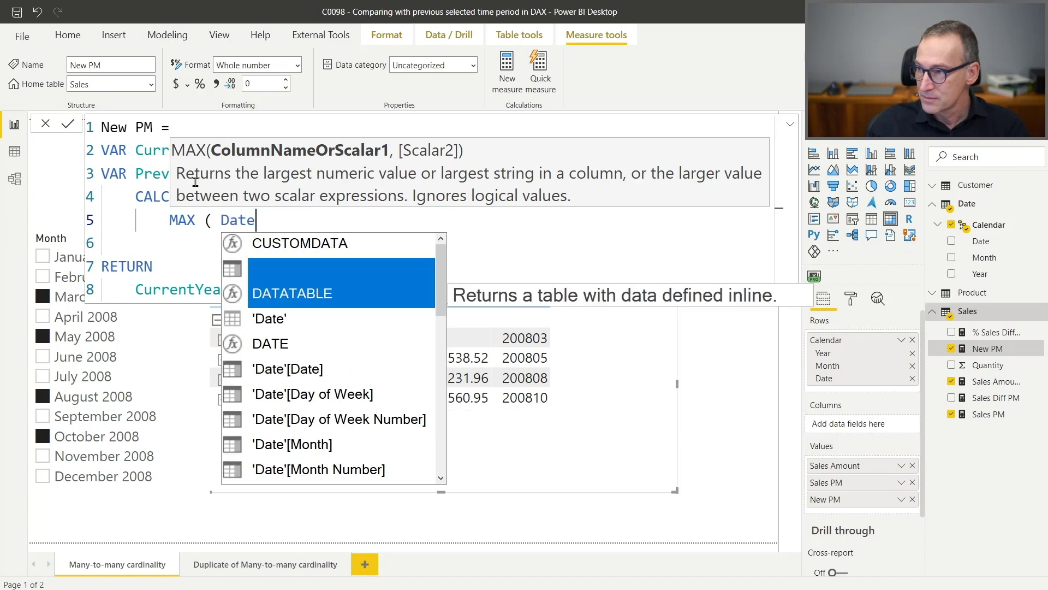
{"action": "key", "text": "Down"}
{"action": "key", "text": "Down"}
{"action": "key", "text": "Down"}
{"action": "key", "text": "Down"}
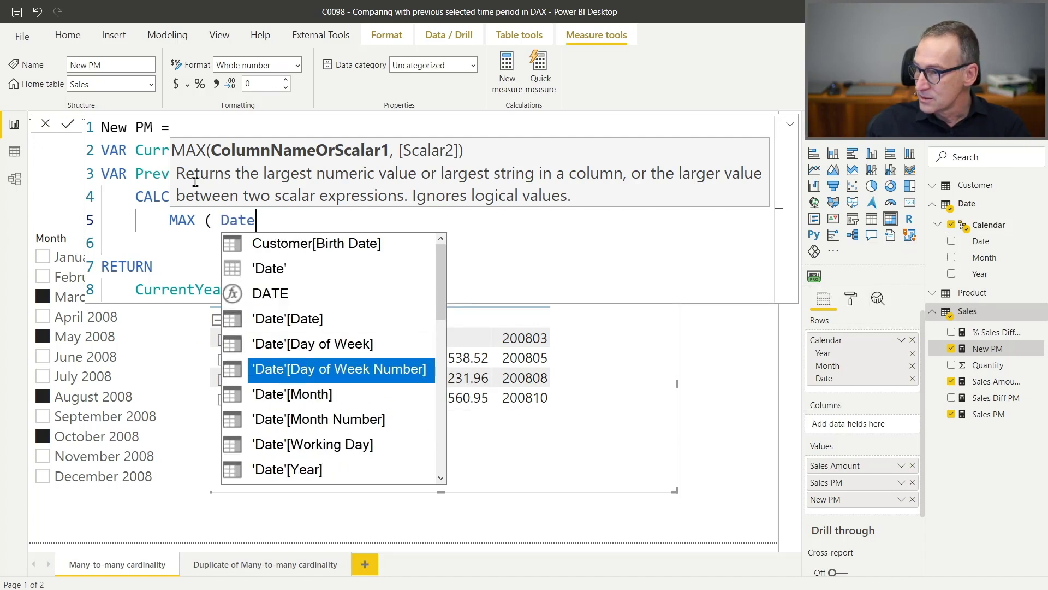
{"action": "key", "text": "Up"}
{"action": "key", "text": "Up"}
{"action": "key", "text": "Up"}
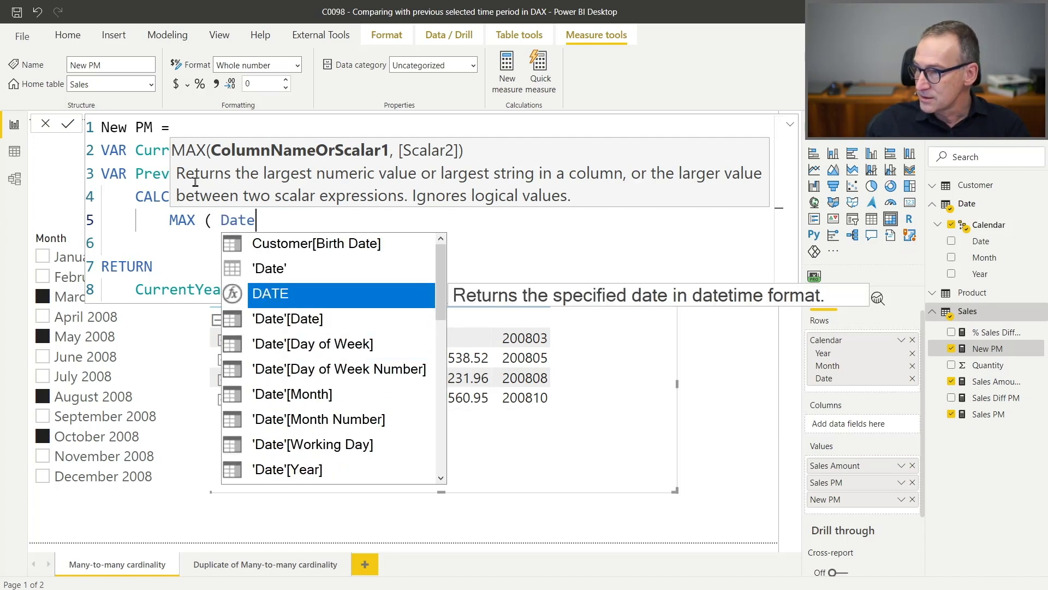
{"action": "key", "text": "Down"}
{"action": "key", "text": "Down"}
{"action": "key", "text": "Down"}
{"action": "key", "text": "Down"}
{"action": "key", "text": "Down"}
{"action": "key", "text": "Down"}
{"action": "key", "text": "Down"}
{"action": "key", "text": "Down"}
{"action": "key", "text": "Down"}
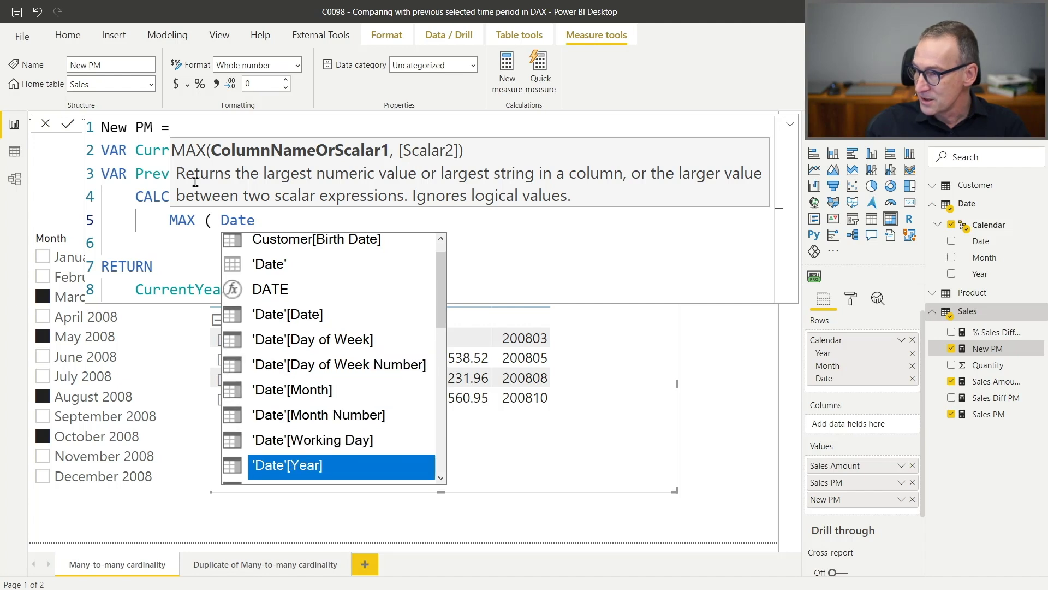
{"action": "key", "text": "Tab"}
{"action": "type", "text": "),"}
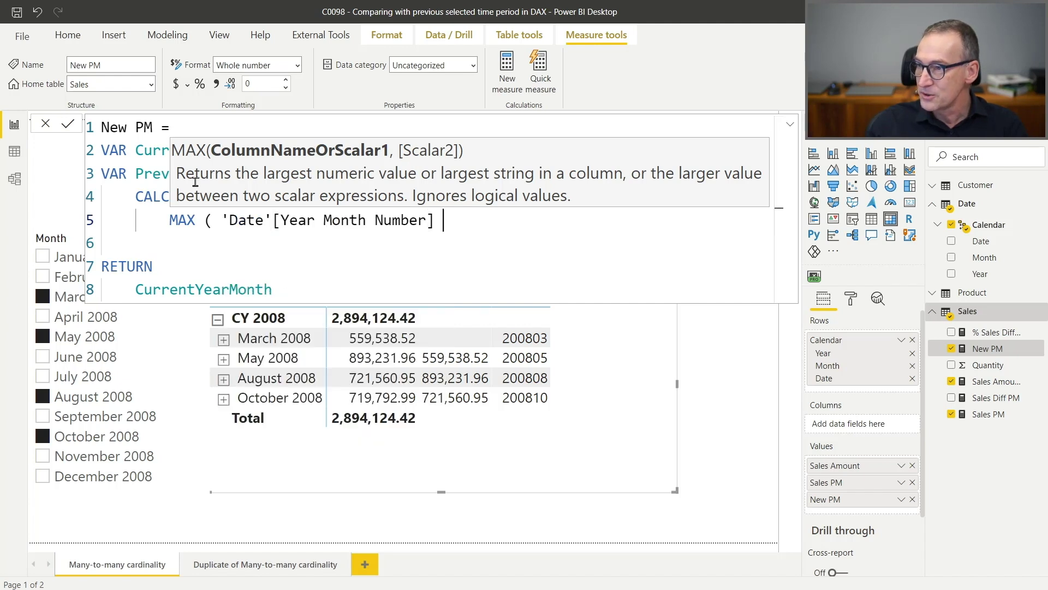
{"action": "key", "text": "Escape"}
Add ALL('Date') as the first CALCULATE filter.
{"action": "key", "text": "Return"}
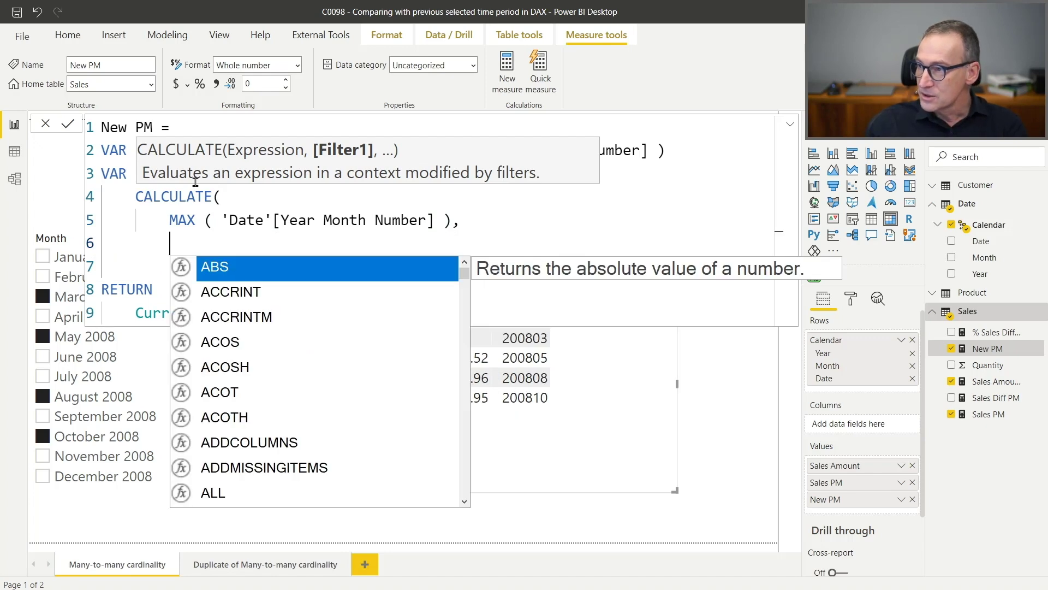
{"action": "type", "text": "ALL ( 'D"}
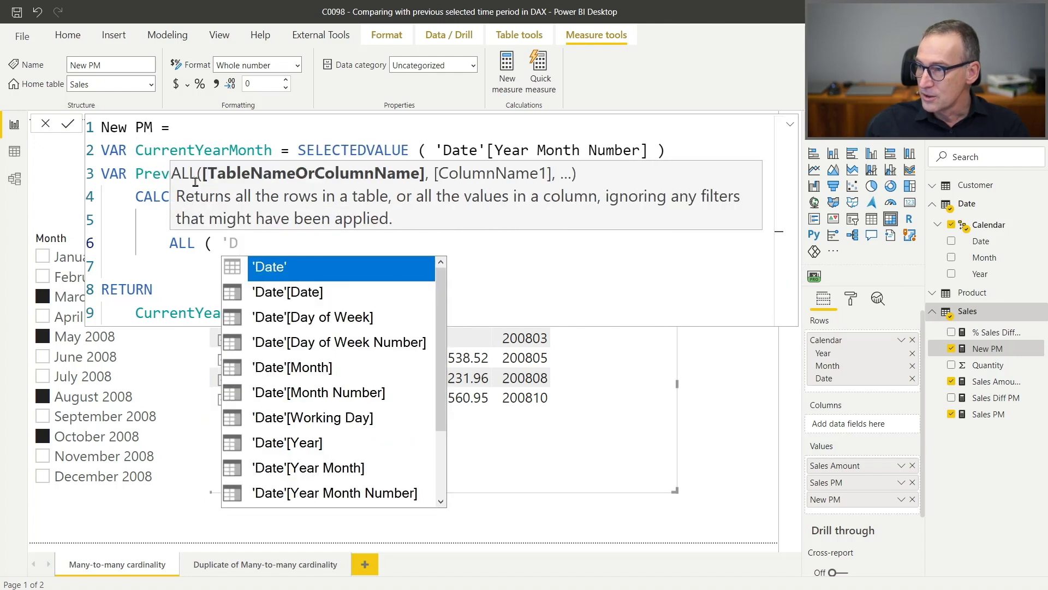
{"action": "key", "text": "Down"}
{"action": "key", "text": "Tab"}
{"action": "key", "text": "shift+Left"}
{"action": "key", "text": "shift+Left"}
{"action": "key", "text": "shift+Left"}
{"action": "key", "text": "shift+Left"}
{"action": "key", "text": "shift+Left"}
{"action": "key", "text": "shift+Left"}
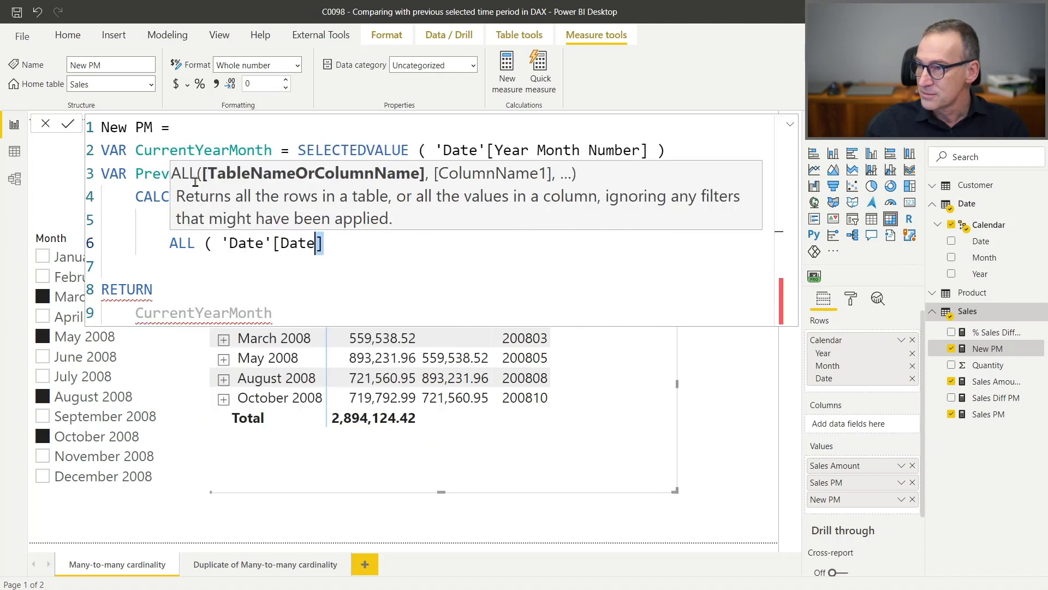
{"action": "key", "text": "BackSpace"}
{"action": "type", "text": "),"}
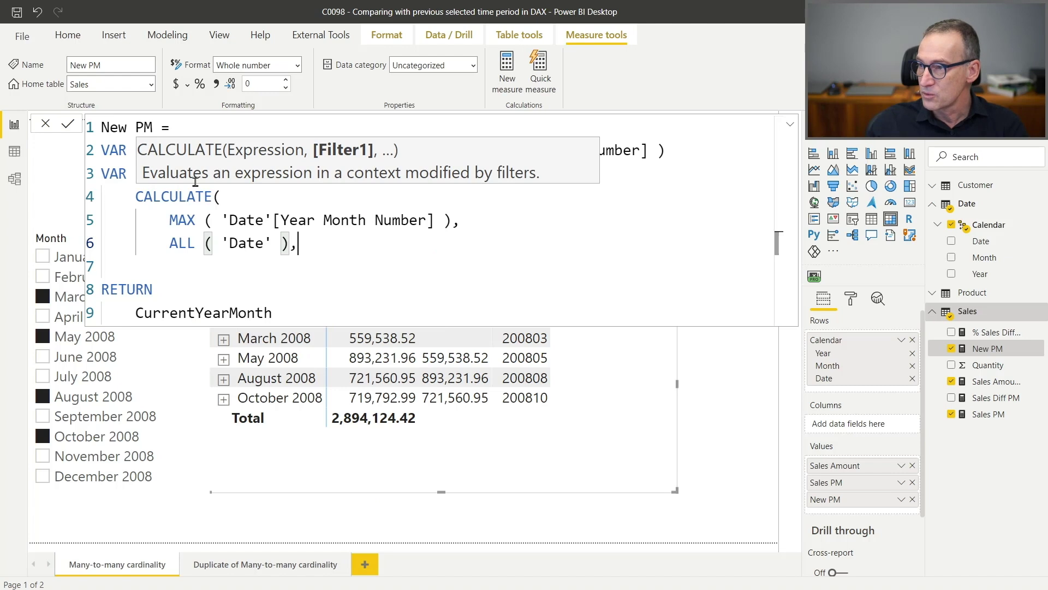
Add the filter 'Date'[Year Month Number] < CurrentYearMonth.
{"action": "key", "text": "Return"}
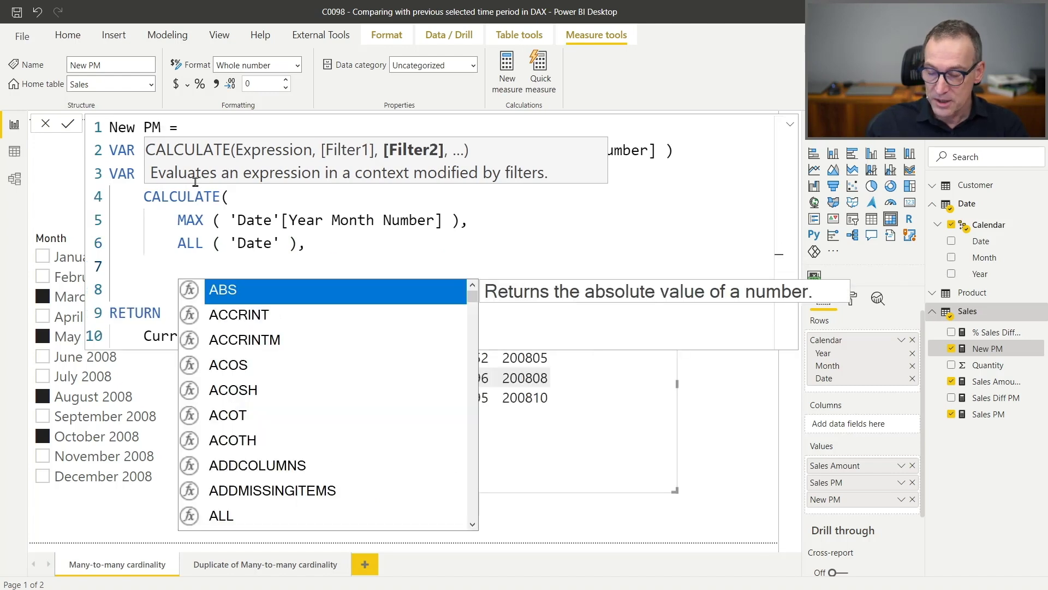
{"action": "type", "text": "Year"}
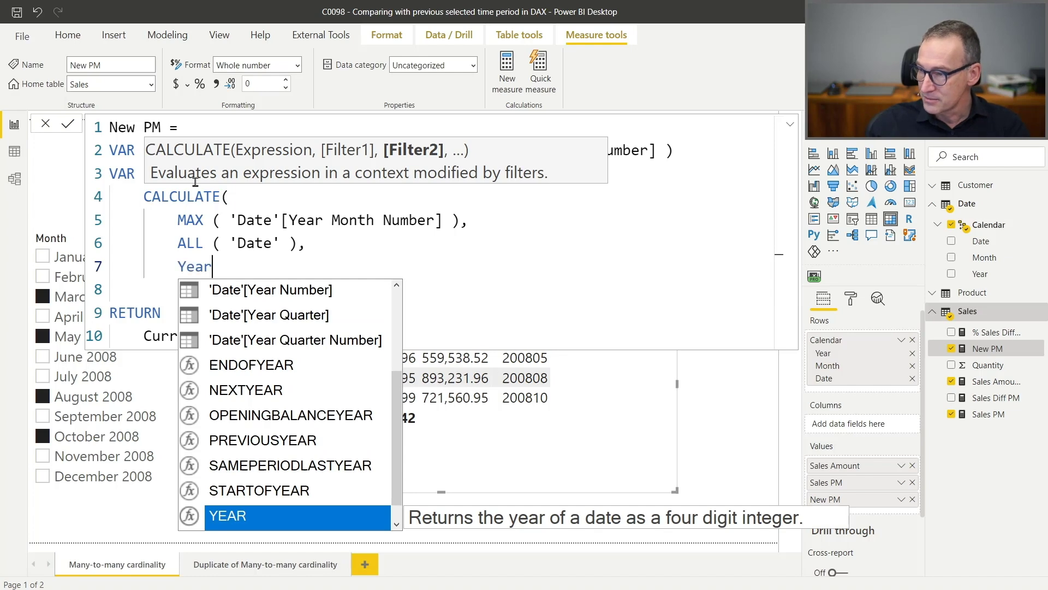
{"action": "type", "text": "M"}
{"action": "key", "text": "BackSpace"}
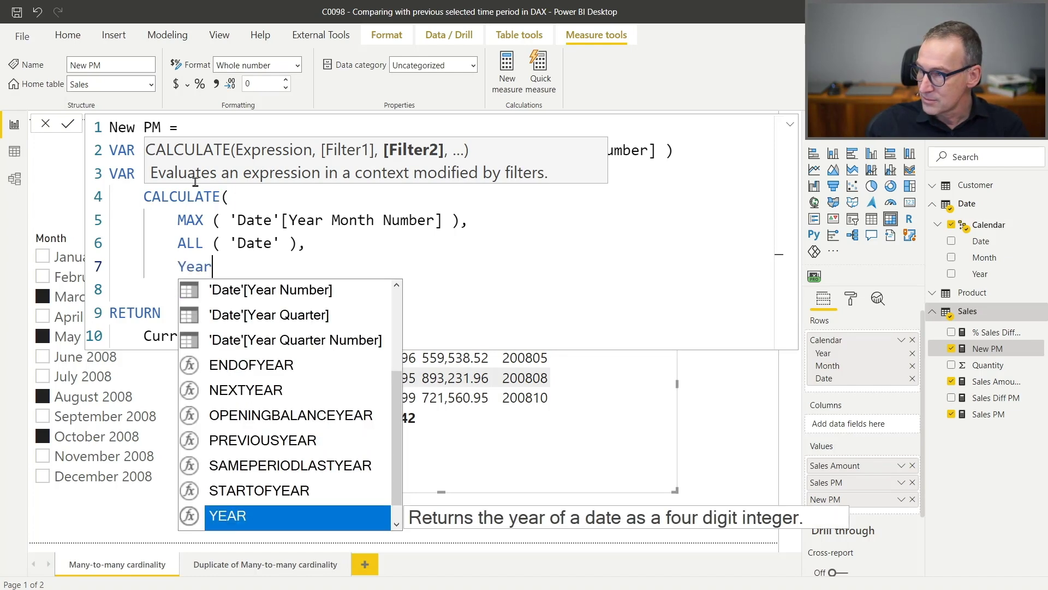
{"action": "type", "text": "M"}
{"action": "key", "text": "Down"}
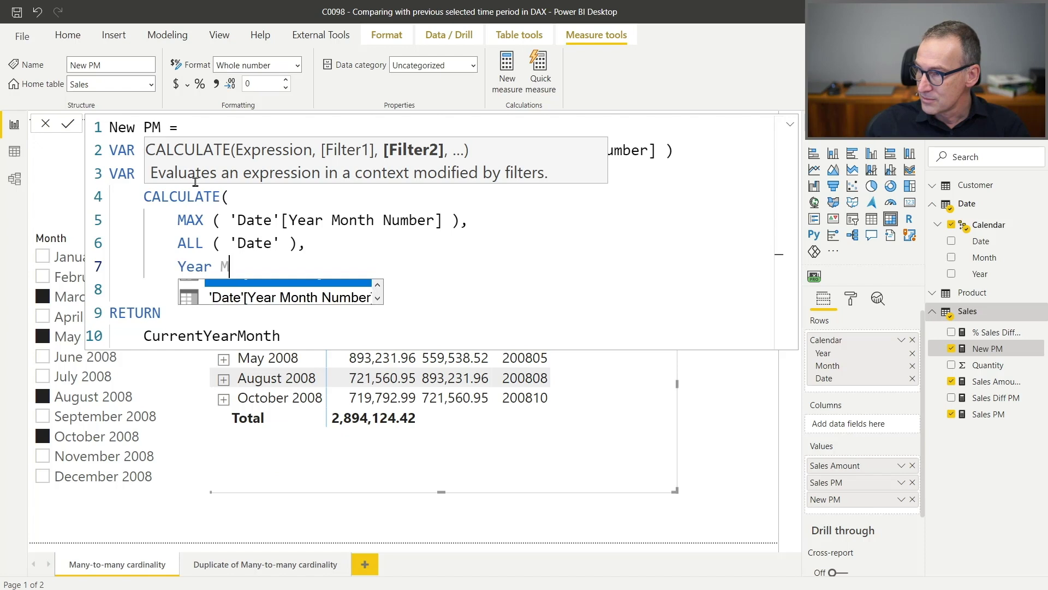
{"action": "key", "text": "Tab"}
{"action": "type", "text": "<"}
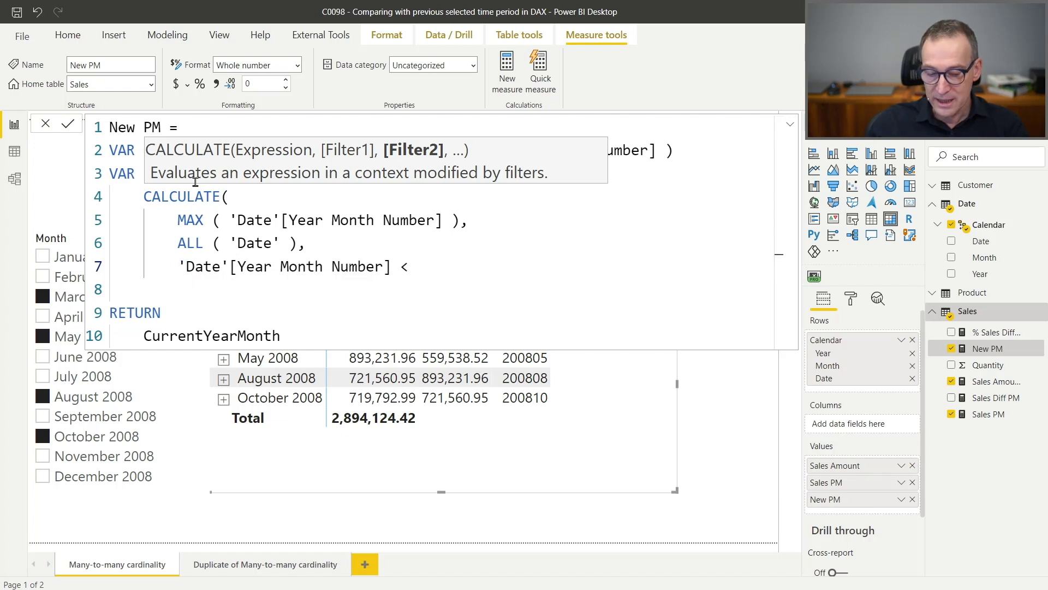
{"action": "type", "text": " Curr"}
{"action": "key", "text": "Down"}
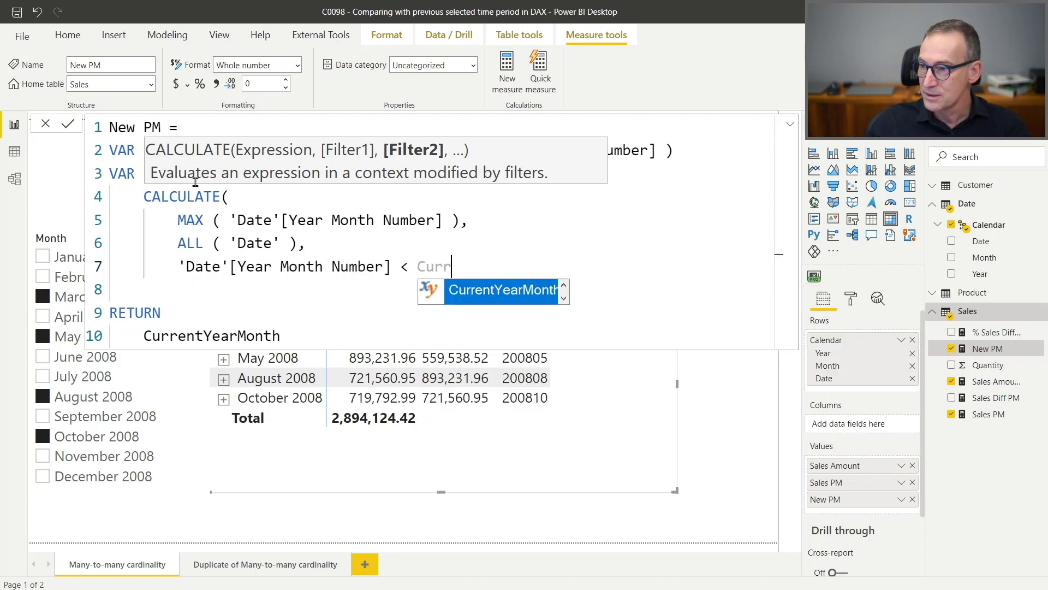
{"action": "key", "text": "Tab"}
{"action": "key", "text": "Return"}
{"action": "key", "text": "BackSpace"}
{"action": "key", "text": "BackSpace"}
{"action": "key", "text": "BackSpace"}
{"action": "key", "text": "BackSpace"}
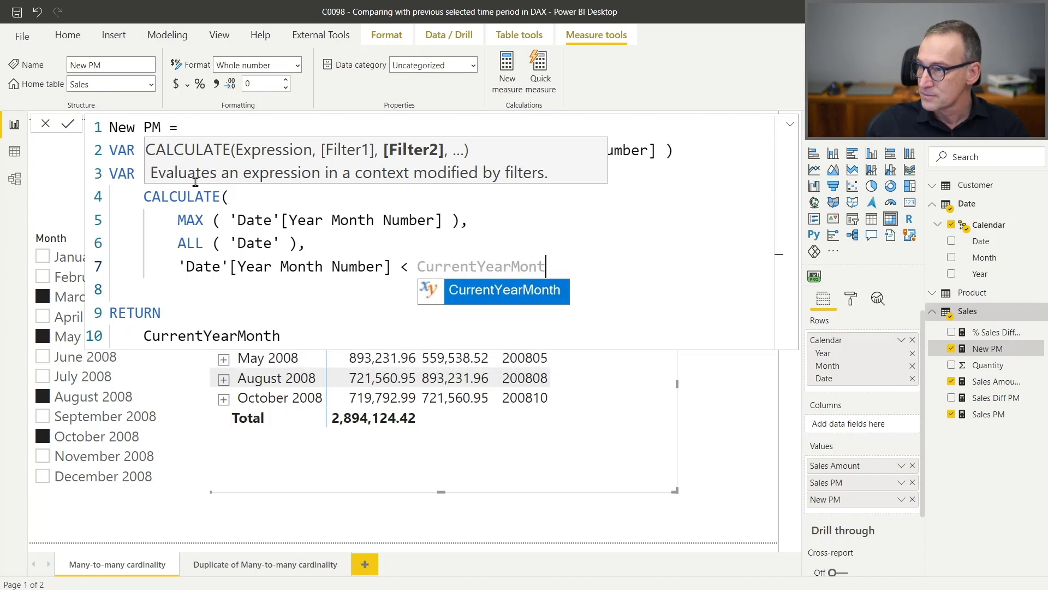
Close CALCULATE with ')' on its own line before RETURN.
{"action": "type", "text": "h"}
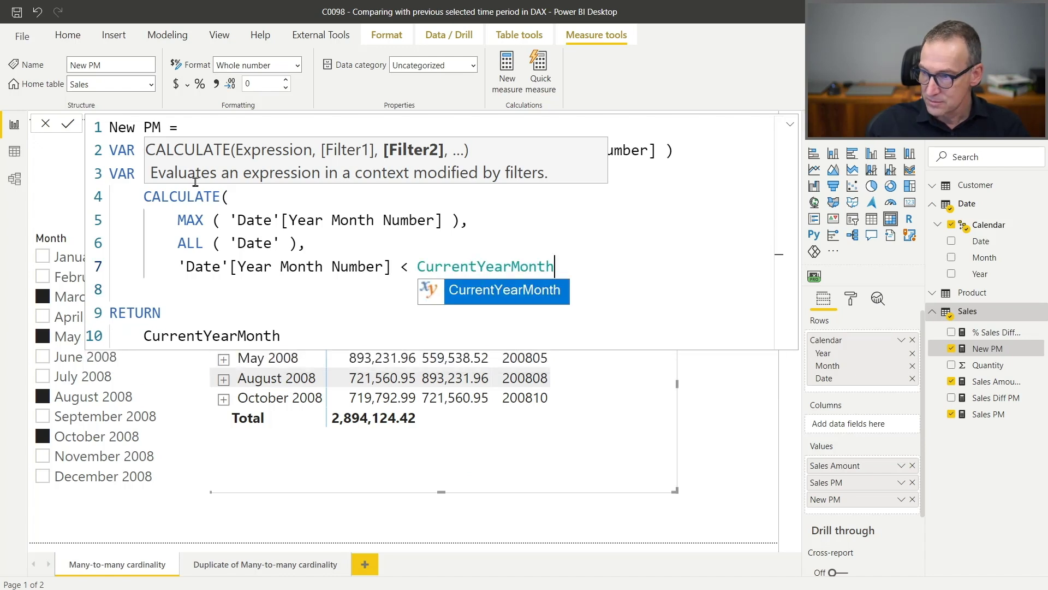
{"action": "key", "text": "Return"}
{"action": "key", "text": "BackSpace"}
{"action": "key", "text": "BackSpace"}
{"action": "key", "text": "Return"}
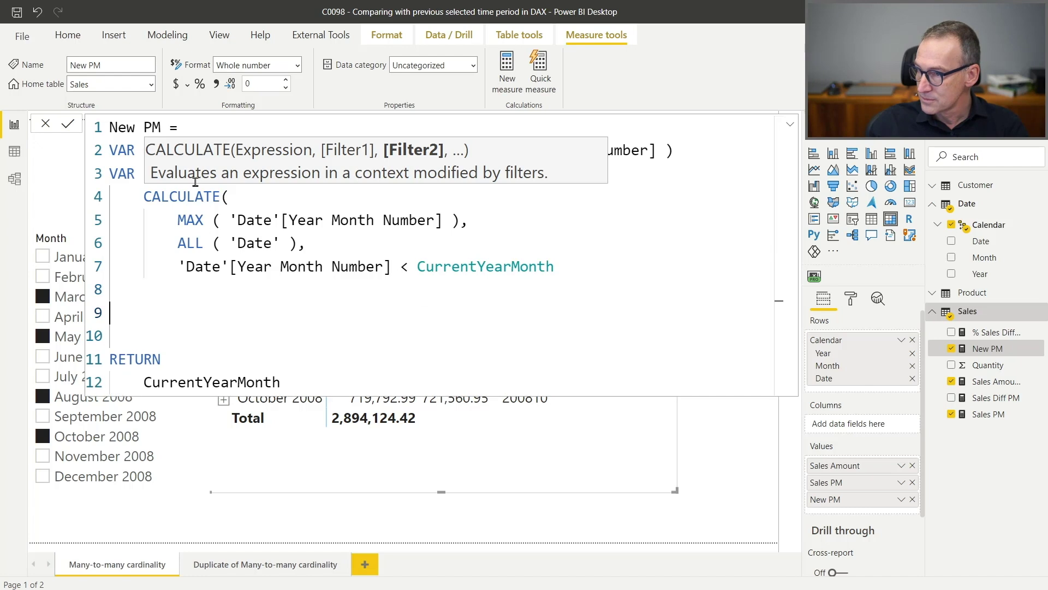
{"action": "key", "text": "BackSpace"}
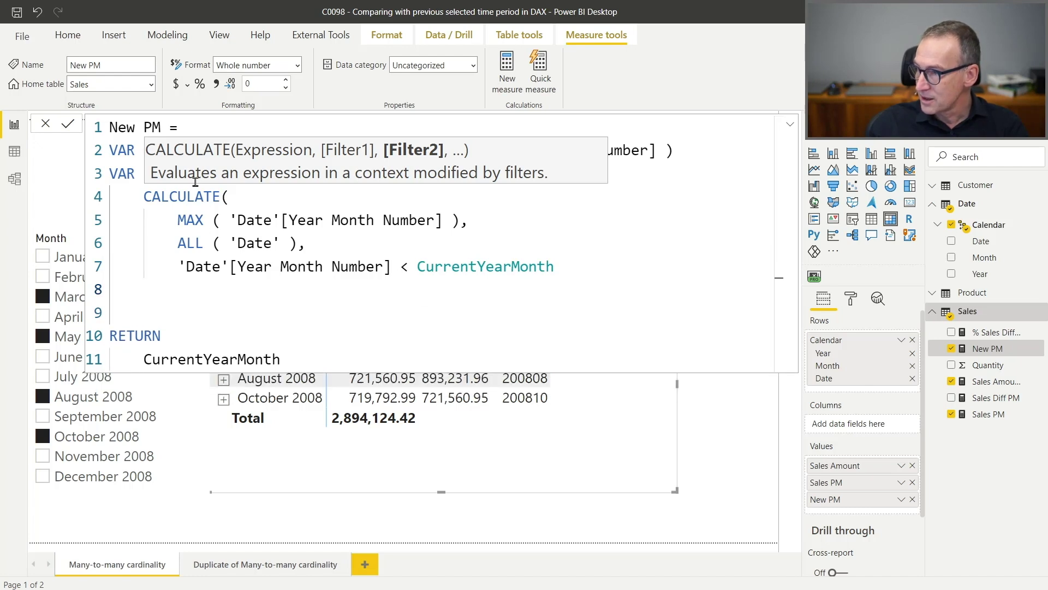
{"action": "type", "text": ")"}
{"action": "key", "text": "Down"}
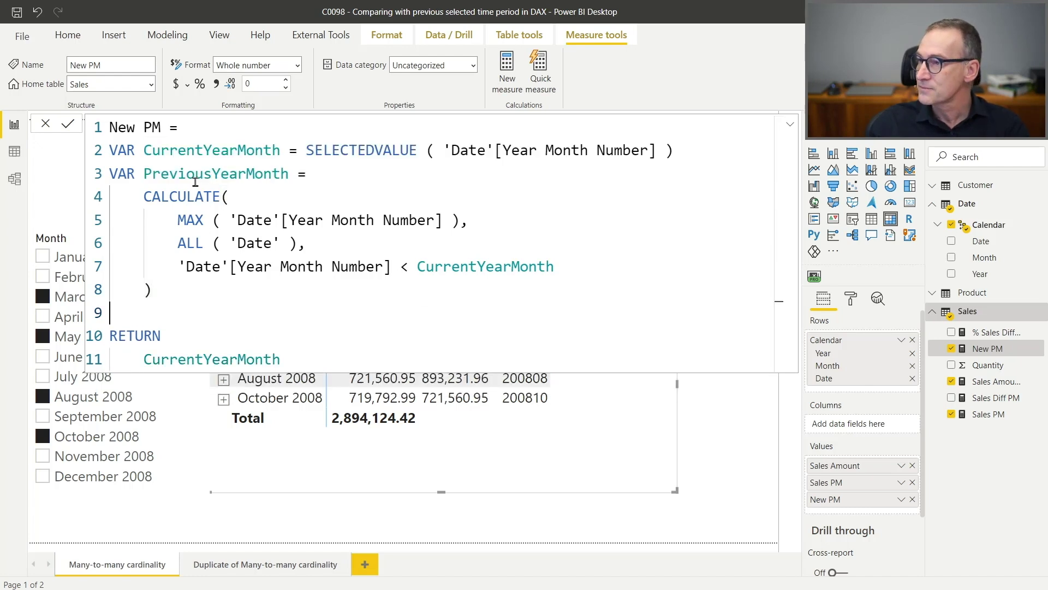
Return PreviousYearMonth instead of CurrentYearMonth, commit, and move the matrix lower on the page.
{"action": "key", "text": "Delete"}
{"action": "key", "text": "Down"}
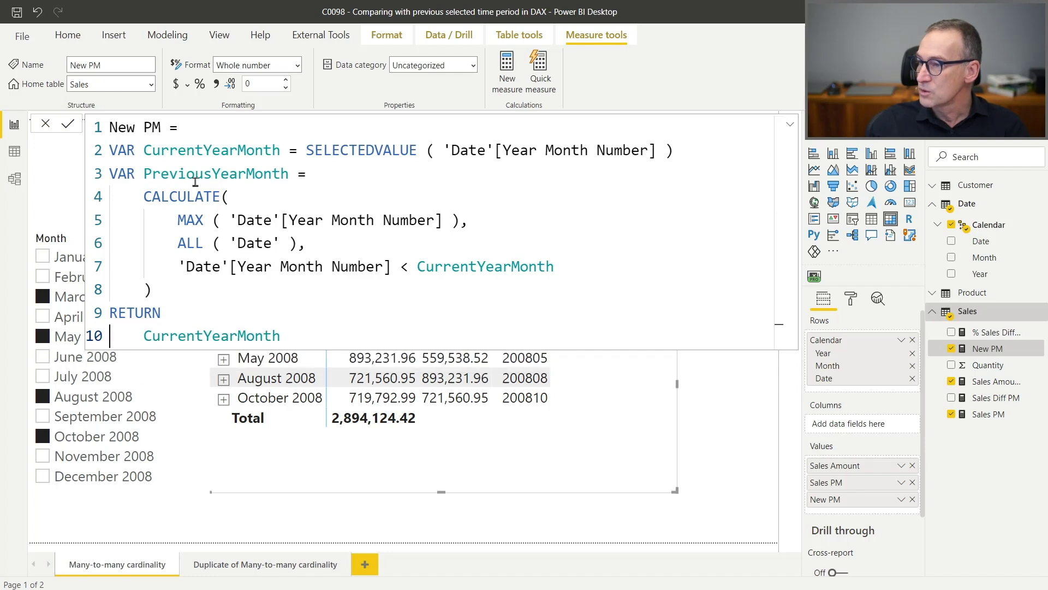
{"action": "key", "text": "End"}
{"action": "key", "text": "shift+Home"}
{"action": "type", "text": "Previo"}
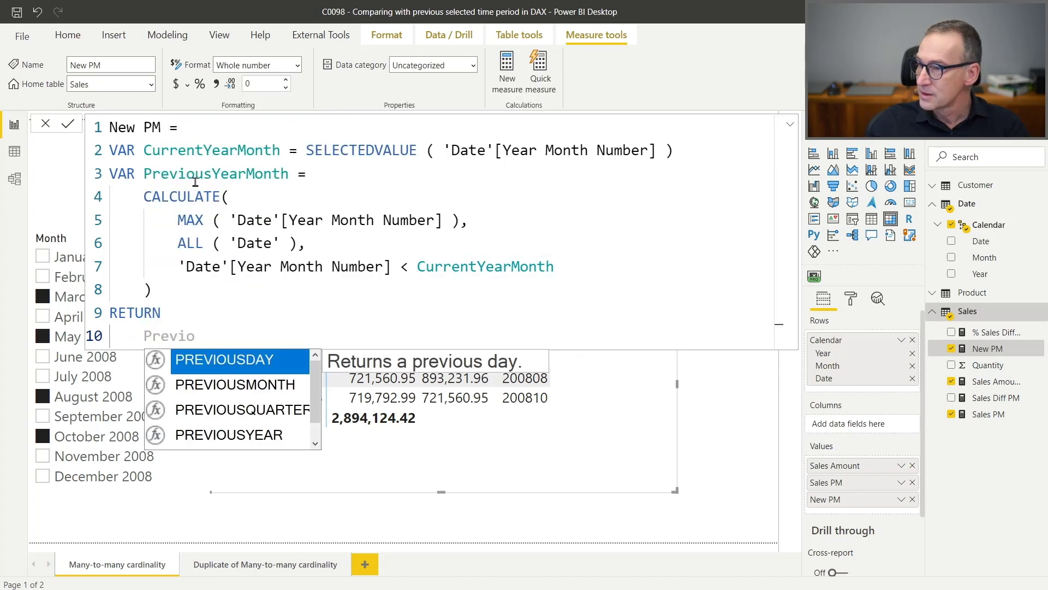
{"action": "key", "text": "Down"}
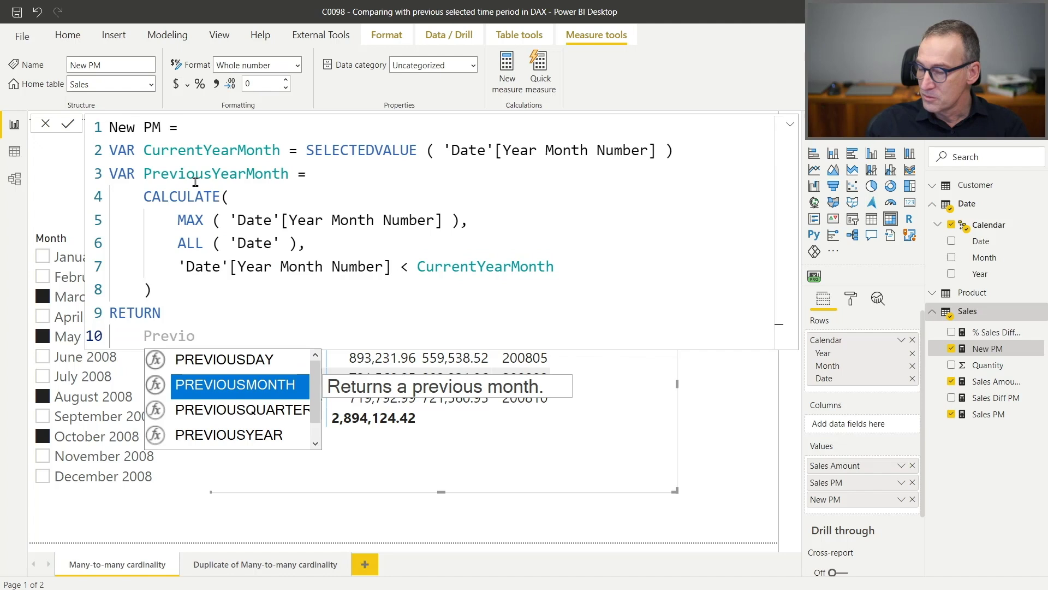
{"action": "type", "text": "usY"}
{"action": "key", "text": "Down"}
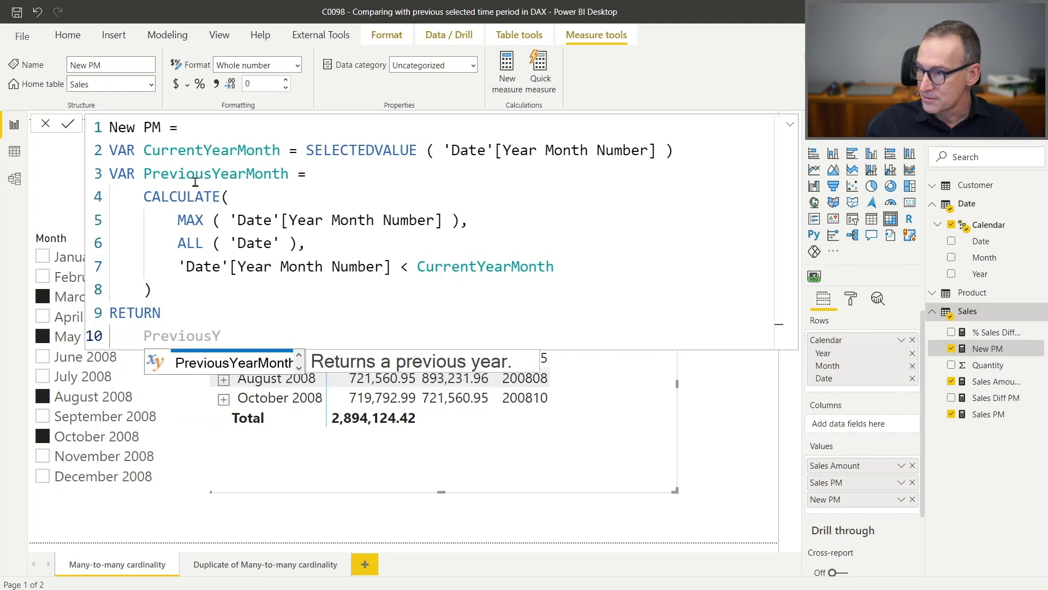
{"action": "key", "text": "Tab"}
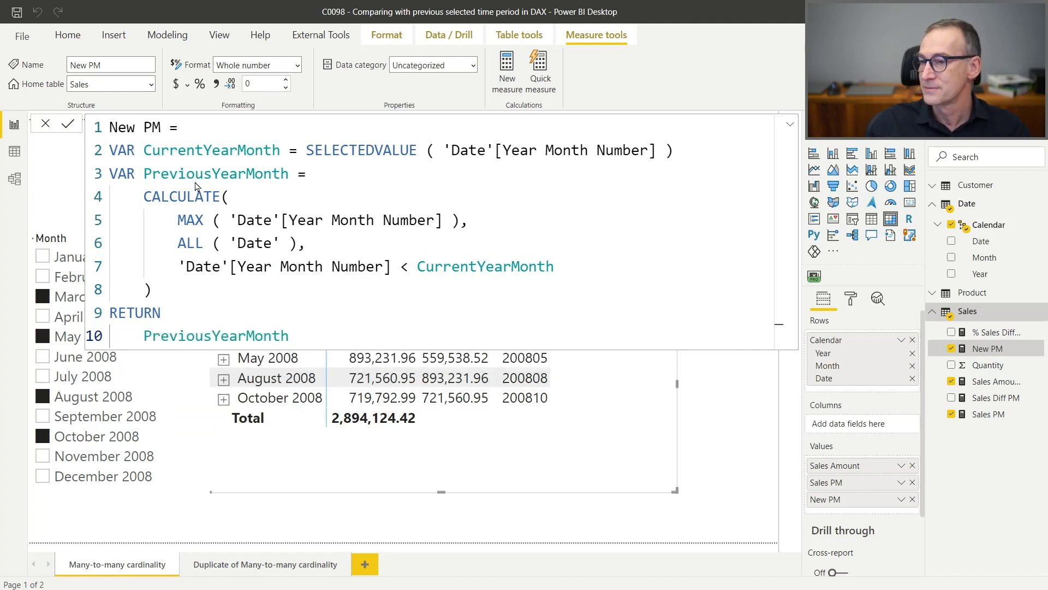
{"action": "key", "text": "Return"}
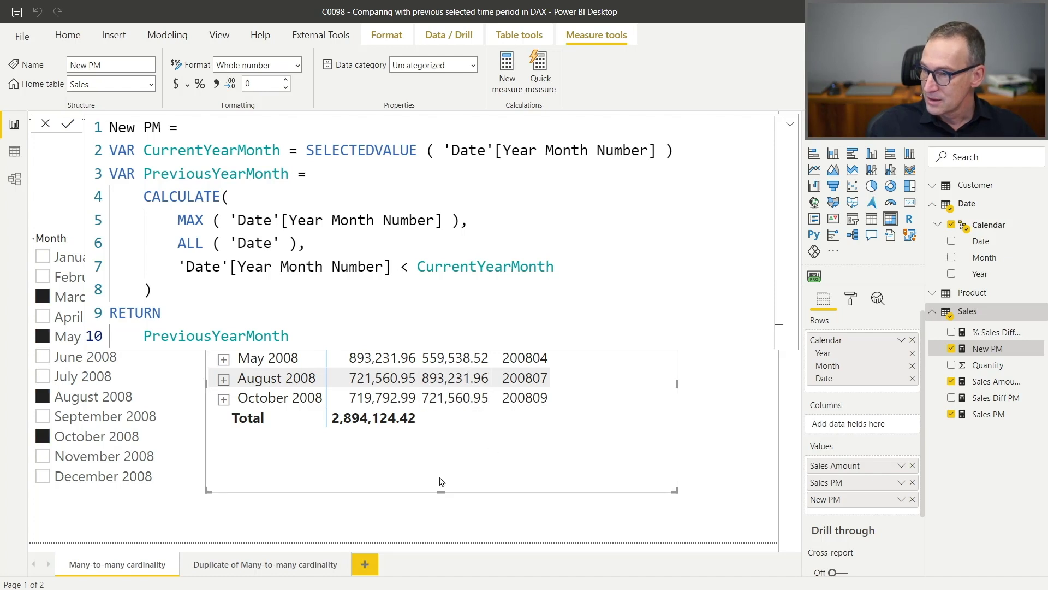
{"action": "left_click_drag", "start_coordinate": [442, 483], "coordinate": [570, 468]}
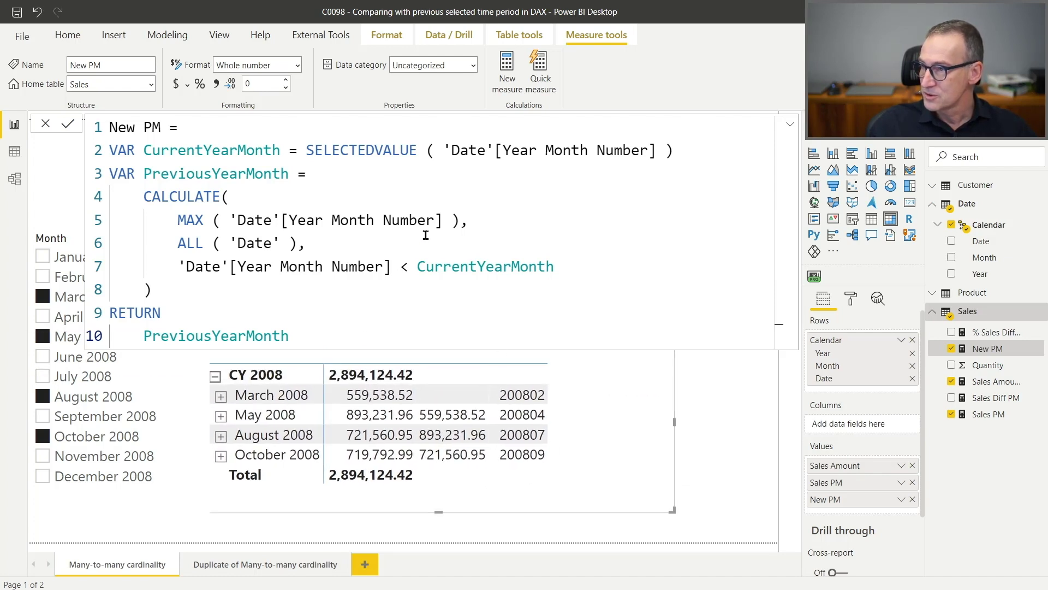
{"action": "scroll", "coordinate": [426, 234], "scroll_direction": "down", "scroll_amount": 2, "text": "ctrl"}
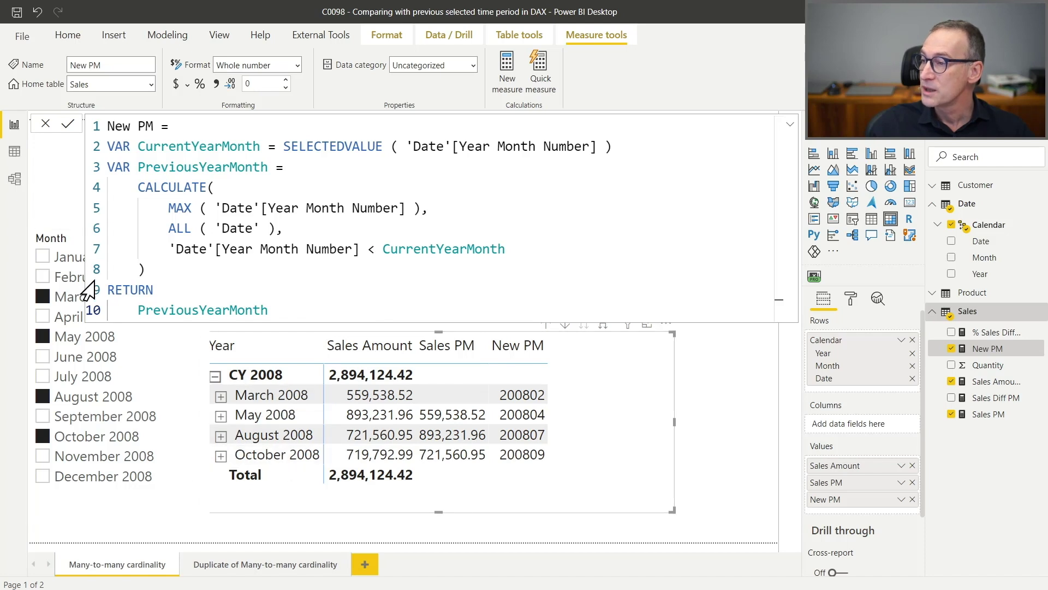
Replace ALL with ALLSELECTED in New PM's filter, commit, and highlight the Year Month Number condition.
{"action": "double_click", "coordinate": [194, 233]}
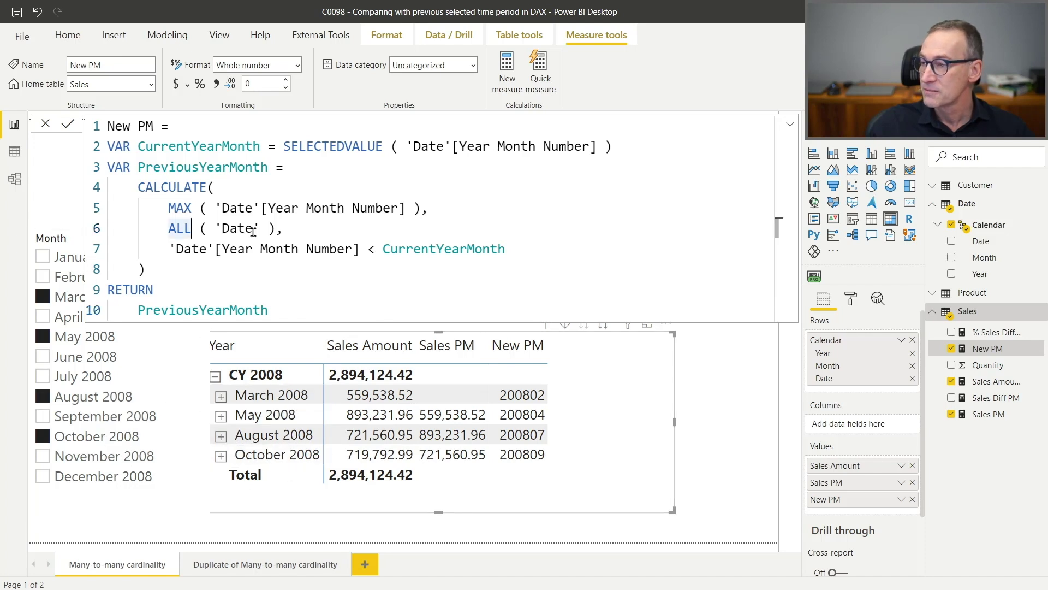
{"action": "type", "text": "ALLSE"}
{"action": "key", "text": "Tab"}
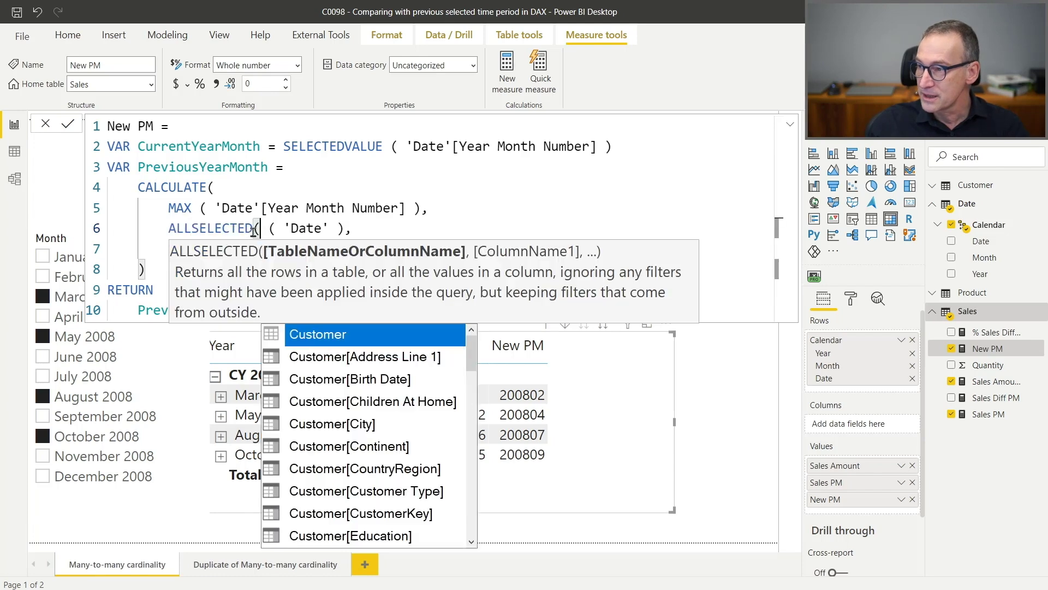
{"action": "key", "text": "BackSpace"}
{"action": "key", "text": "Escape"}
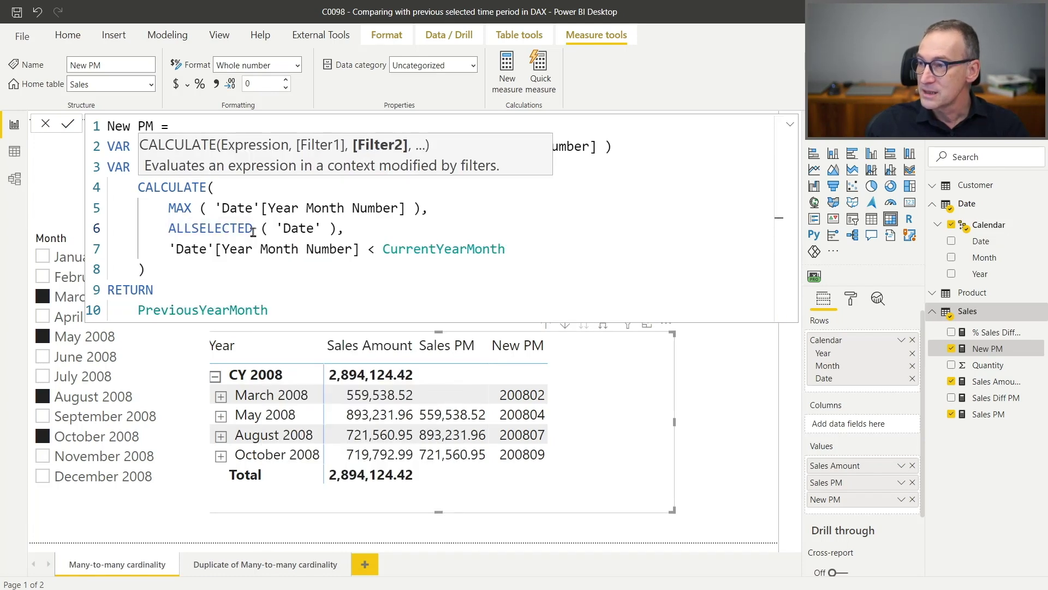
{"action": "key", "text": "Down"}
{"action": "key", "text": "Down"}
{"action": "key", "text": "Down"}
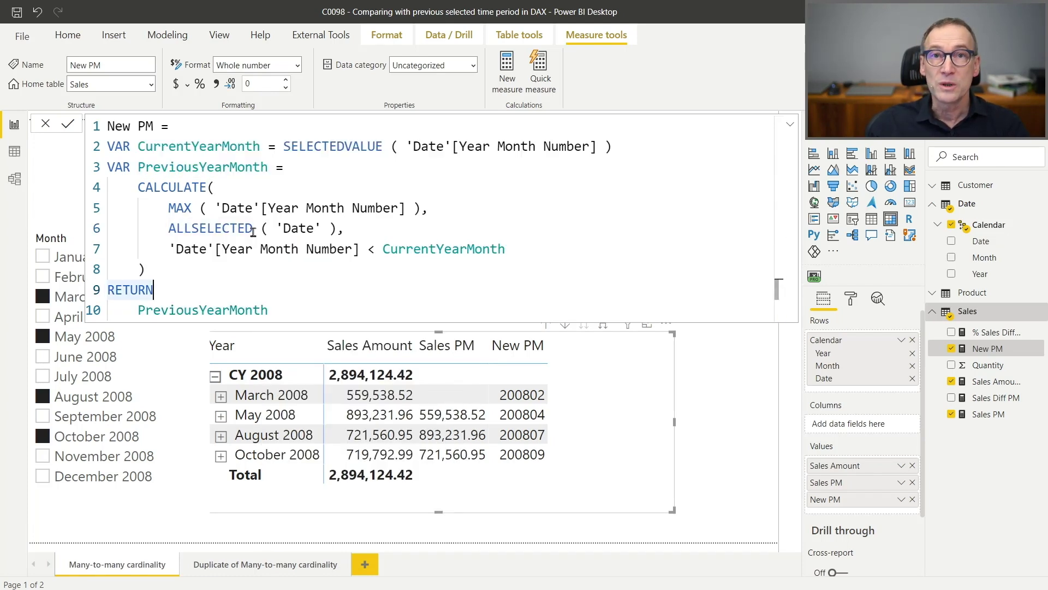
{"action": "key", "text": "Return"}
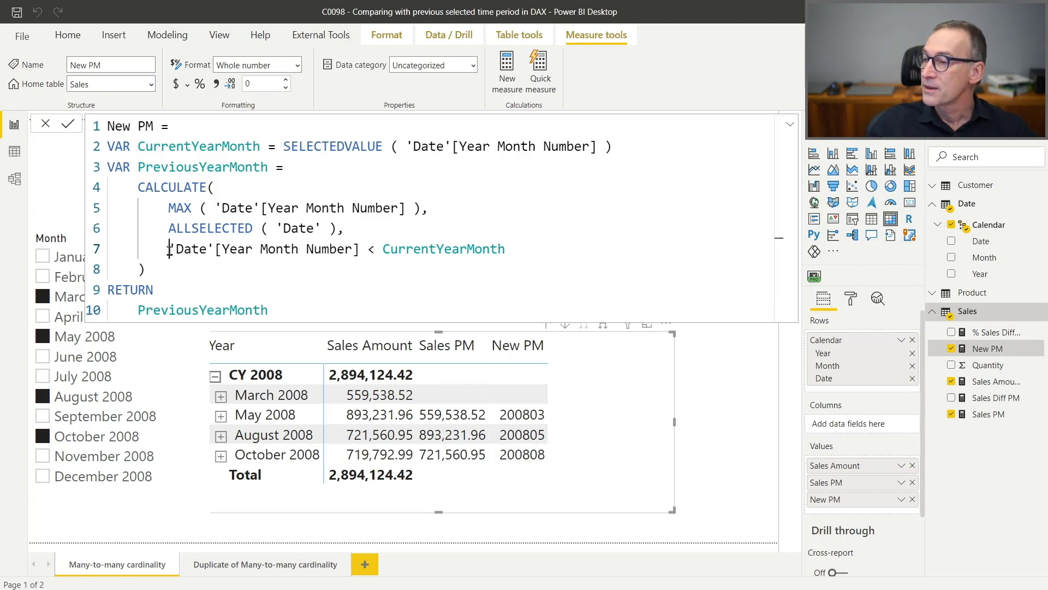
{"action": "left_click_drag", "start_coordinate": [170, 249], "coordinate": [509, 257]}
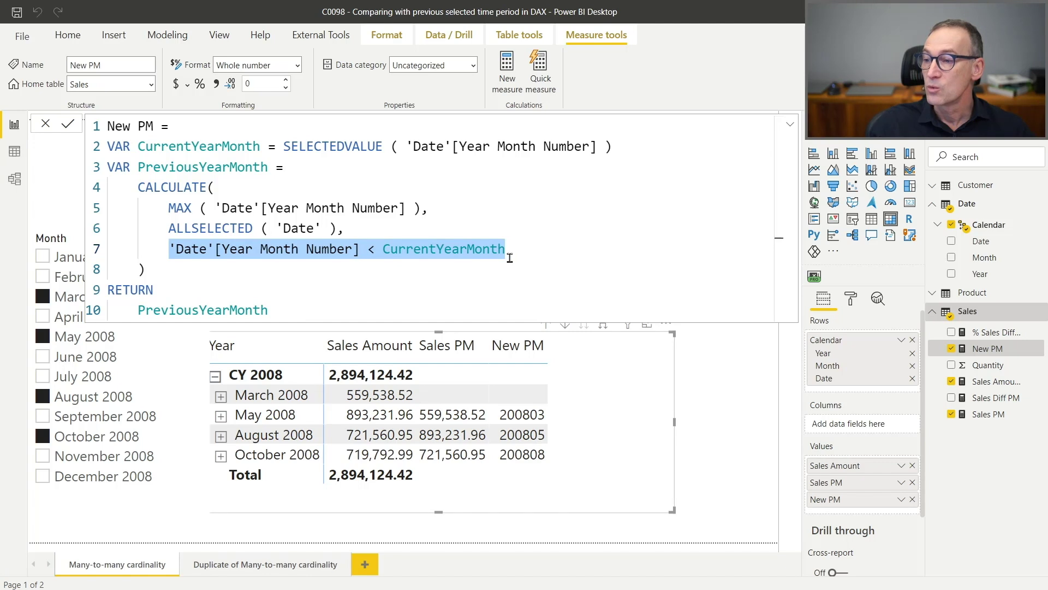
{"action": "left_click", "coordinate": [555, 256]}
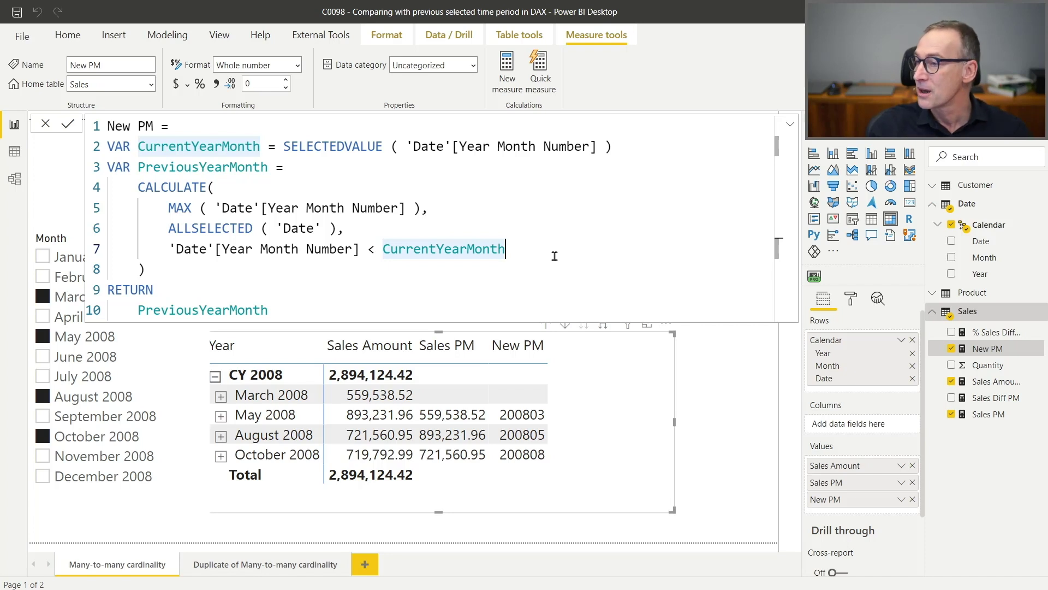
On the Duplicate of Many-to-many cardinality page, add New PM to the Year Month Number table.
{"action": "left_click", "coordinate": [224, 566]}
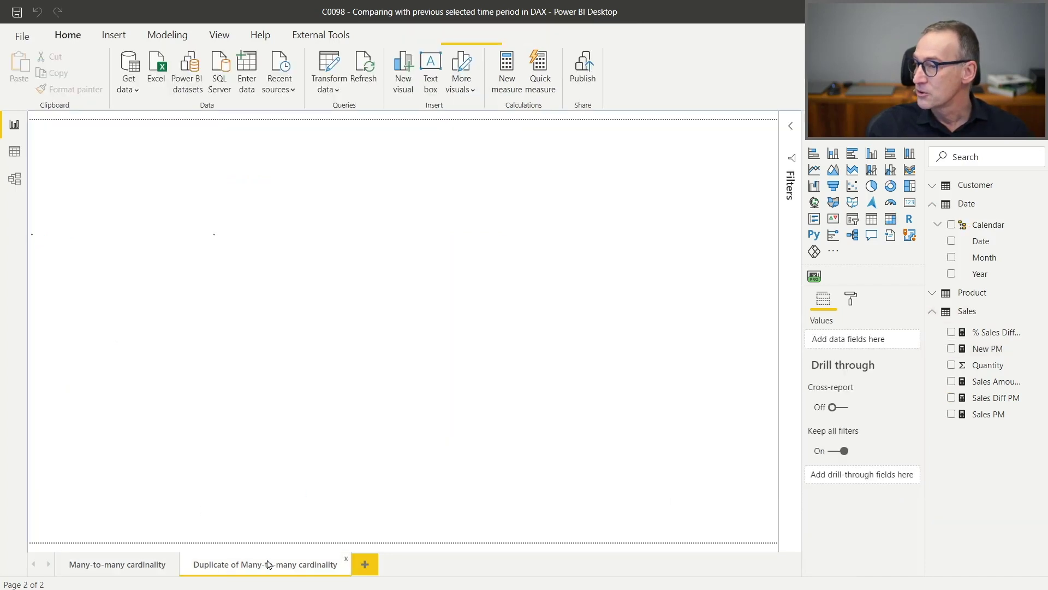
{"action": "left_click", "coordinate": [430, 393]}
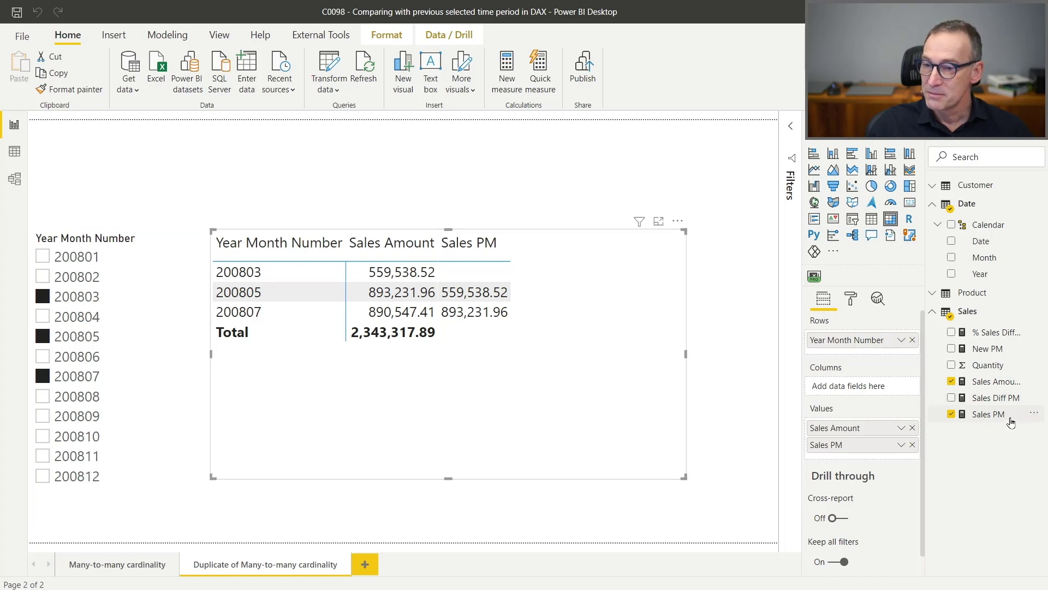
{"action": "left_click_drag", "start_coordinate": [986, 349], "coordinate": [594, 339]}
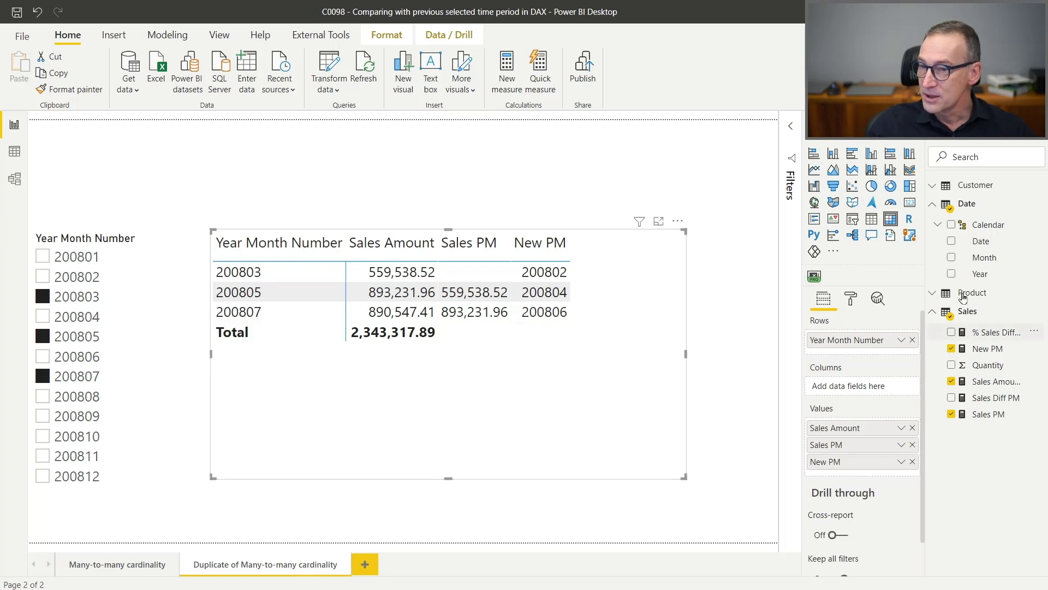
Show New PM's formula and highlight the ALLSELECTED ( 'Date' ) argument on line 6.
{"action": "left_click", "coordinate": [987, 350]}
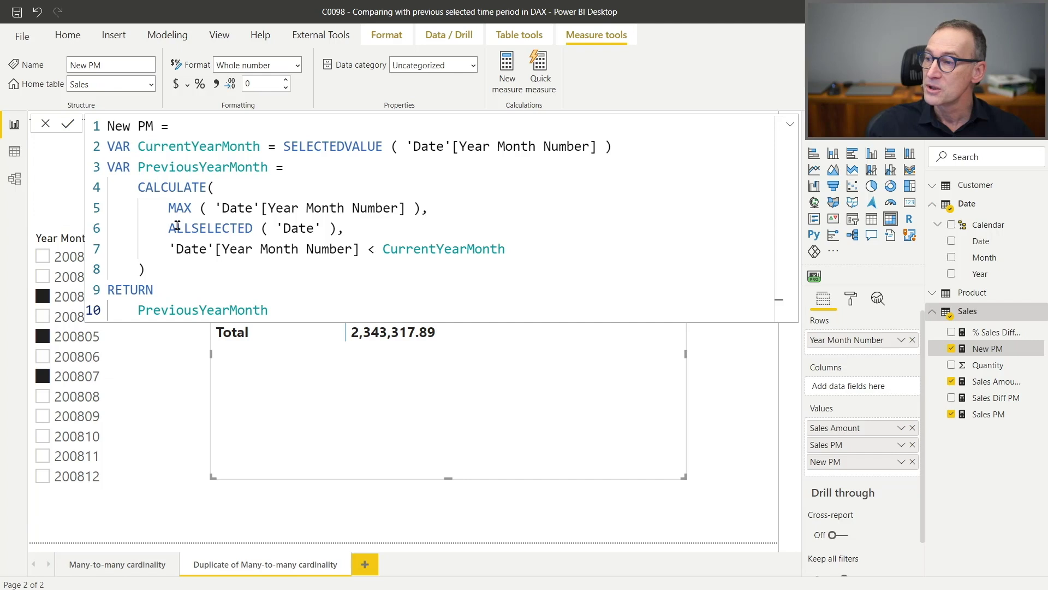
{"action": "left_click_drag", "start_coordinate": [168, 228], "coordinate": [338, 225]}
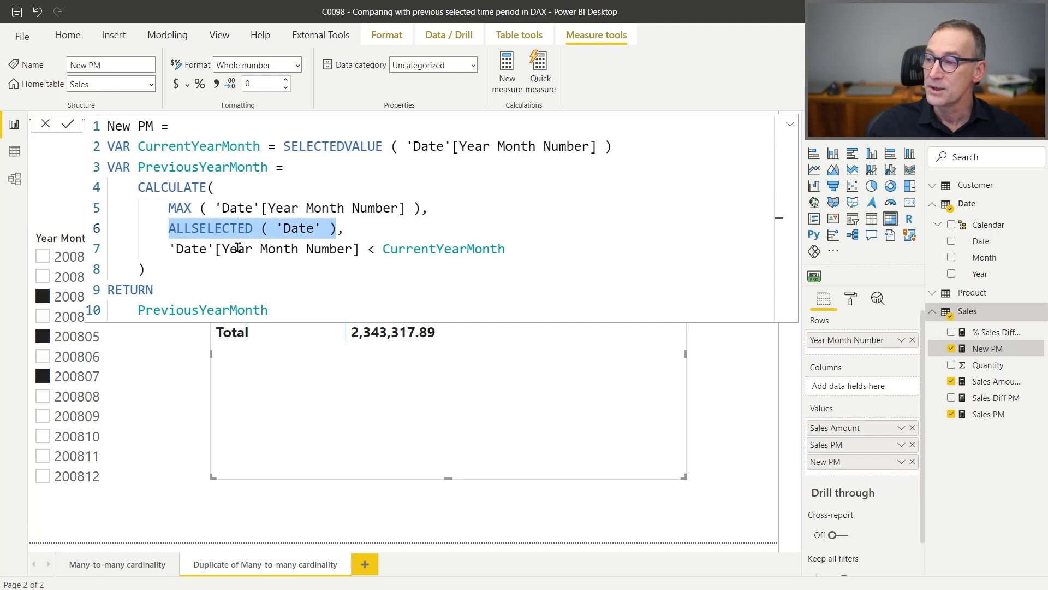
Wrap the line-7 'Date'[Year Month Number] condition in KEEPFILTERS ( ), then resize and move the table.
{"action": "left_click_drag", "start_coordinate": [169, 249], "coordinate": [359, 249]}
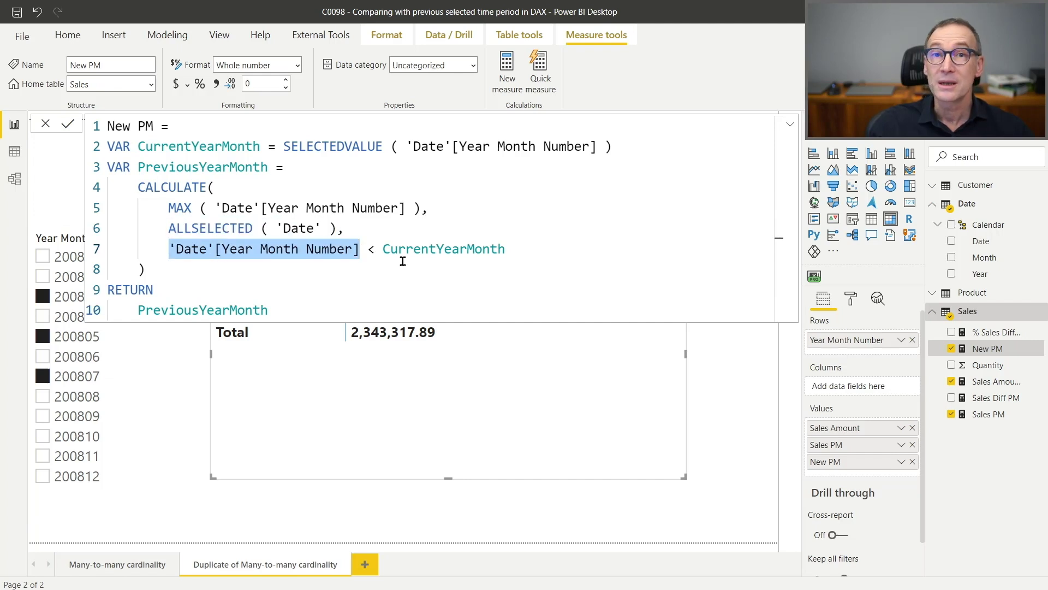
{"action": "left_click", "coordinate": [430, 263]}
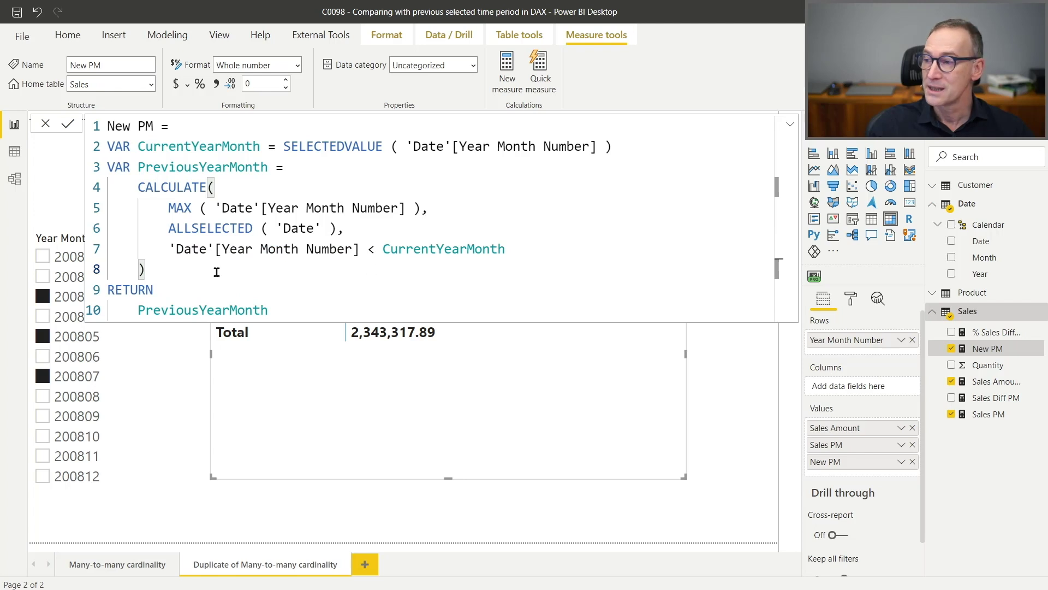
{"action": "left_click", "coordinate": [169, 249]}
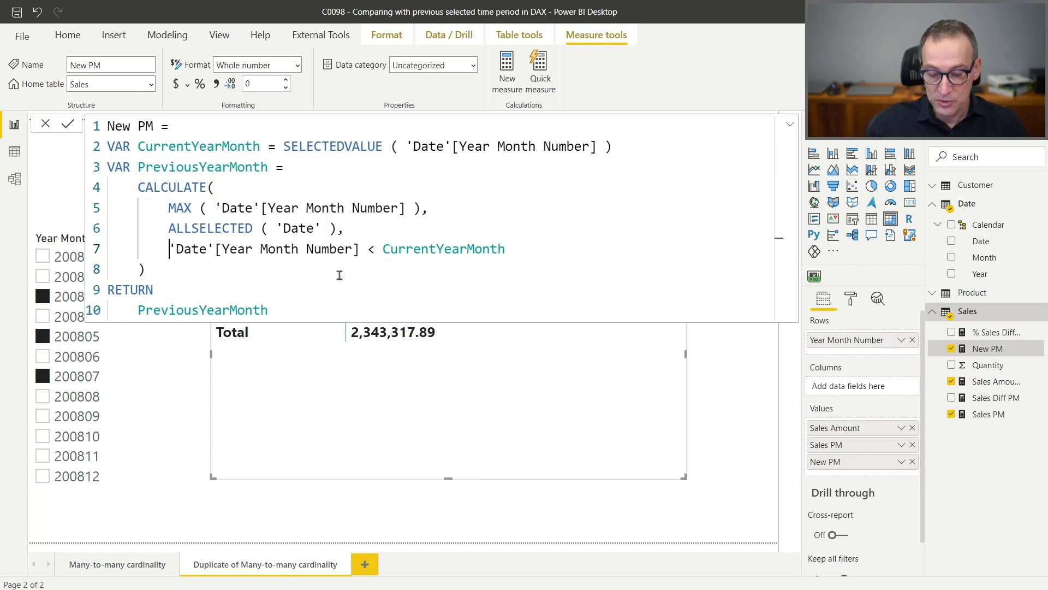
{"action": "type", "text": "KEEPFILTERS ("}
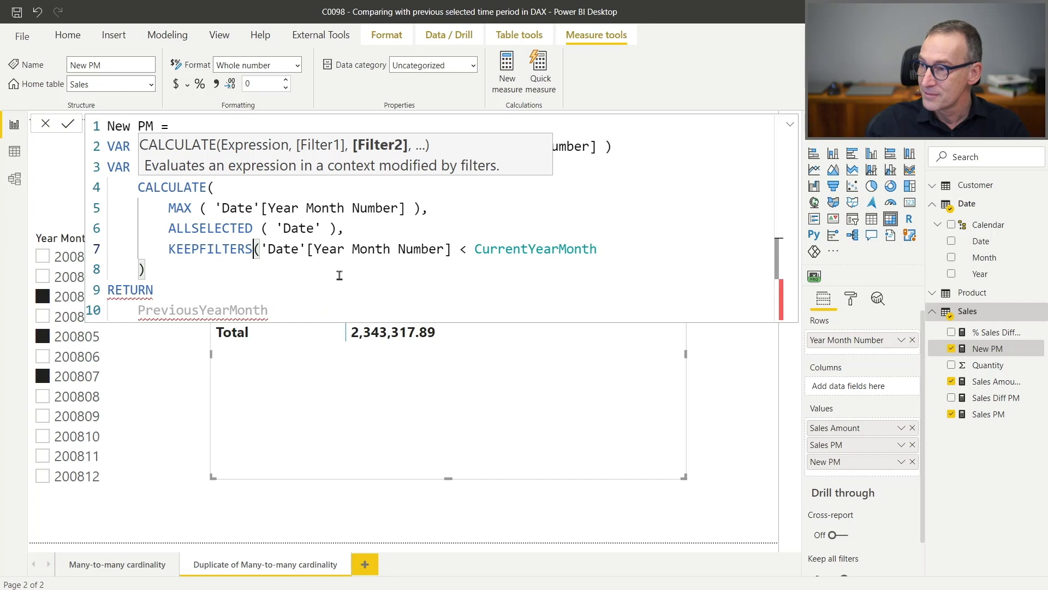
{"action": "key", "text": "End"}
{"action": "type", "text": ")"}
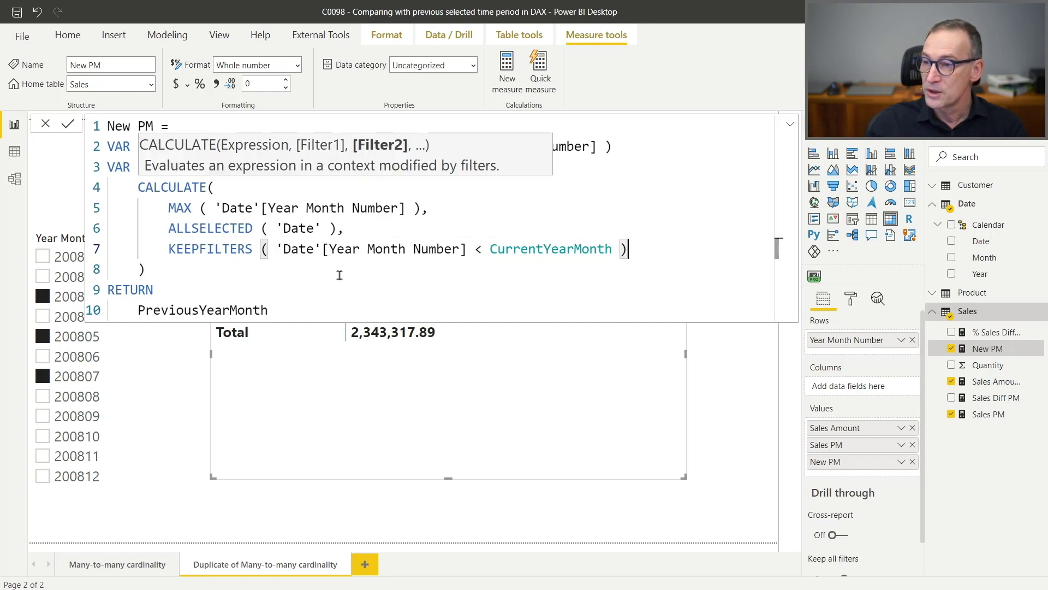
{"action": "left_click", "coordinate": [339, 276]}
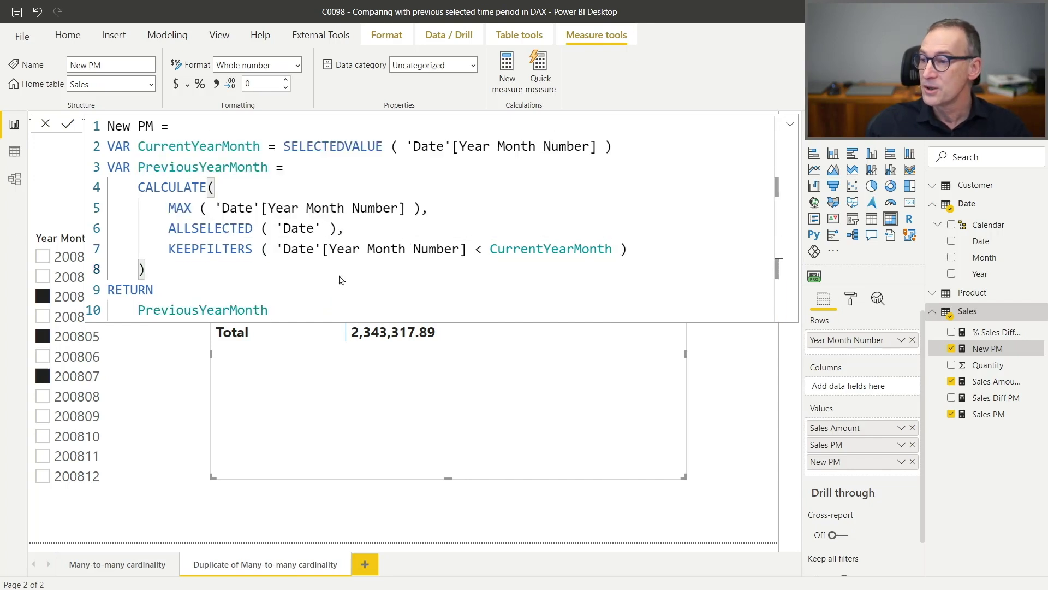
{"action": "key", "text": "Return"}
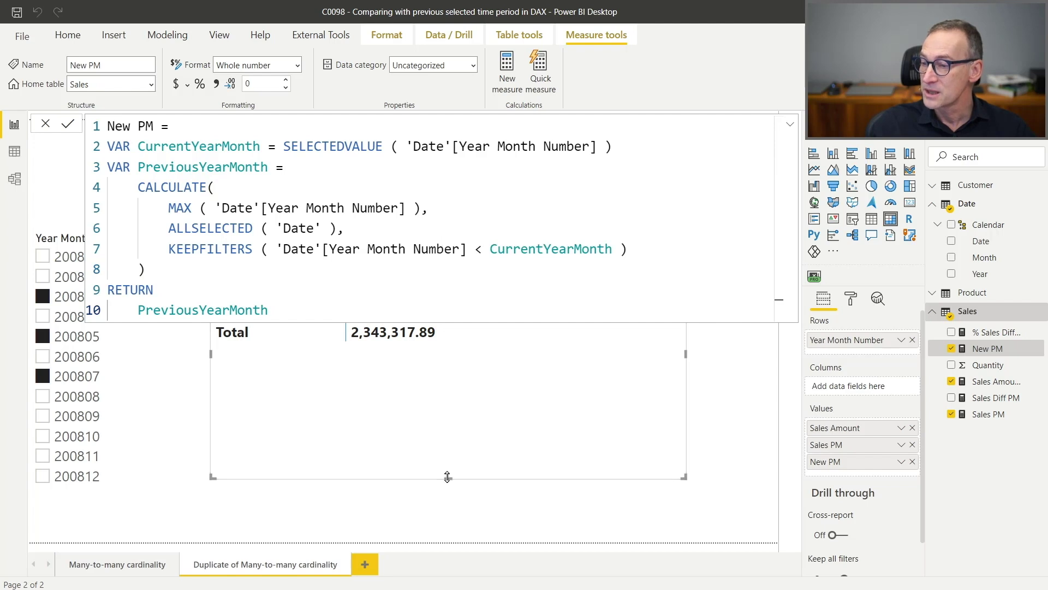
{"action": "left_click_drag", "start_coordinate": [447, 477], "coordinate": [447, 392]}
{"action": "left_click_drag", "start_coordinate": [504, 374], "coordinate": [500, 470]}
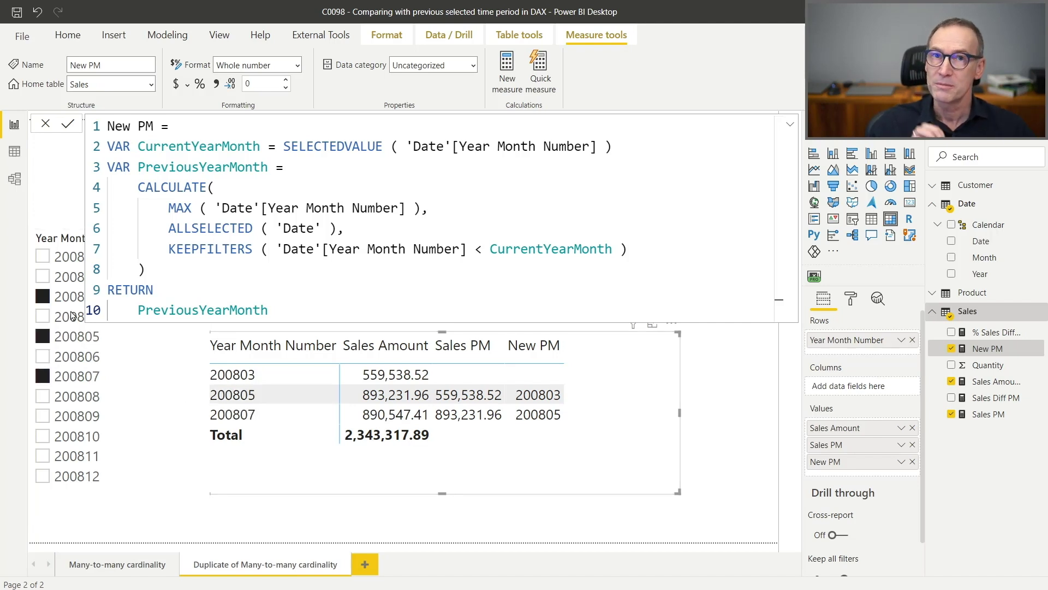
Return to the Many-to-many cardinality page, select the matrix, and bring up New PM's formula.
{"action": "left_click", "coordinate": [131, 565]}
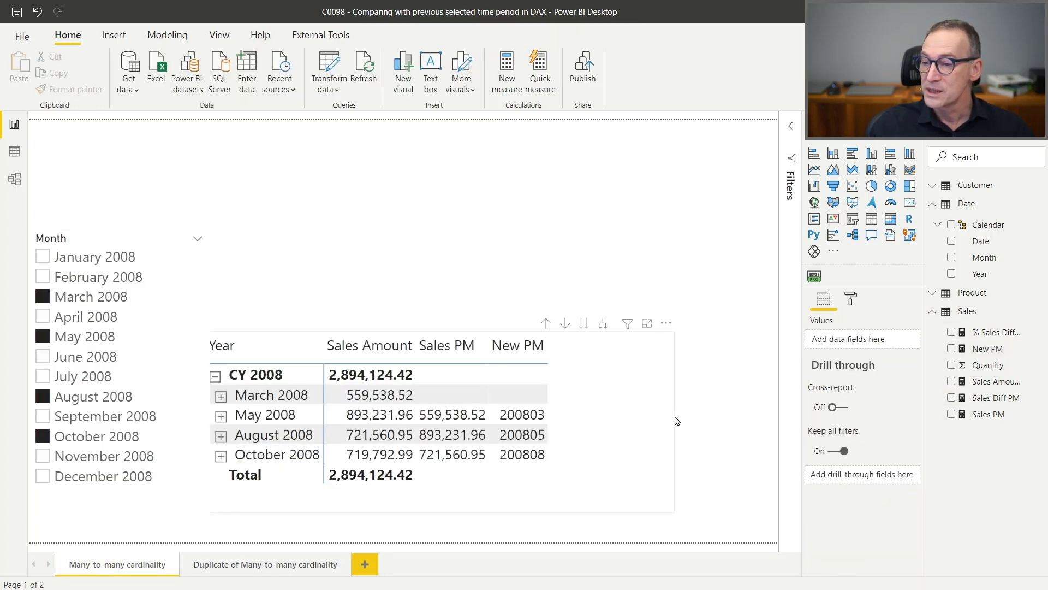
{"action": "left_click", "coordinate": [635, 421]}
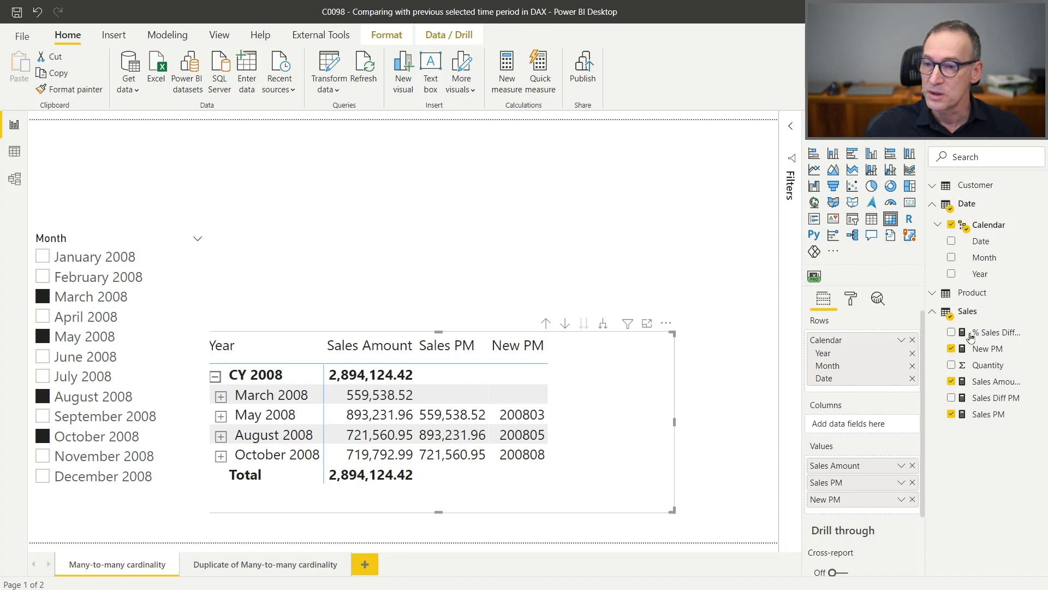
{"action": "left_click", "coordinate": [999, 348]}
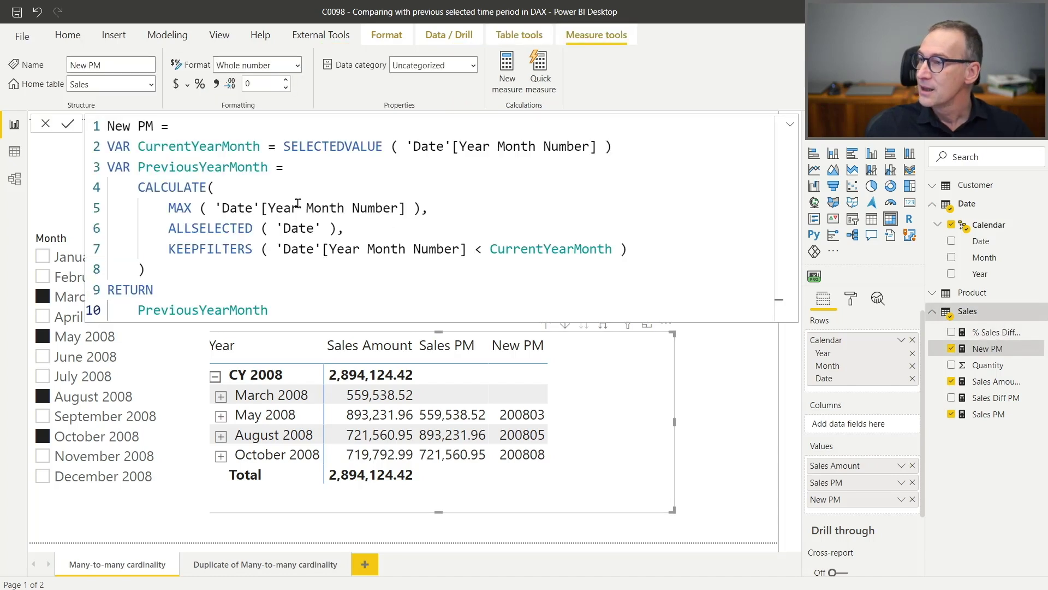
Add a VAR Result = CALCULATE ( [Sales Amount], ... ) after the PreviousYearMonth variable.
{"action": "left_click", "coordinate": [203, 266]}
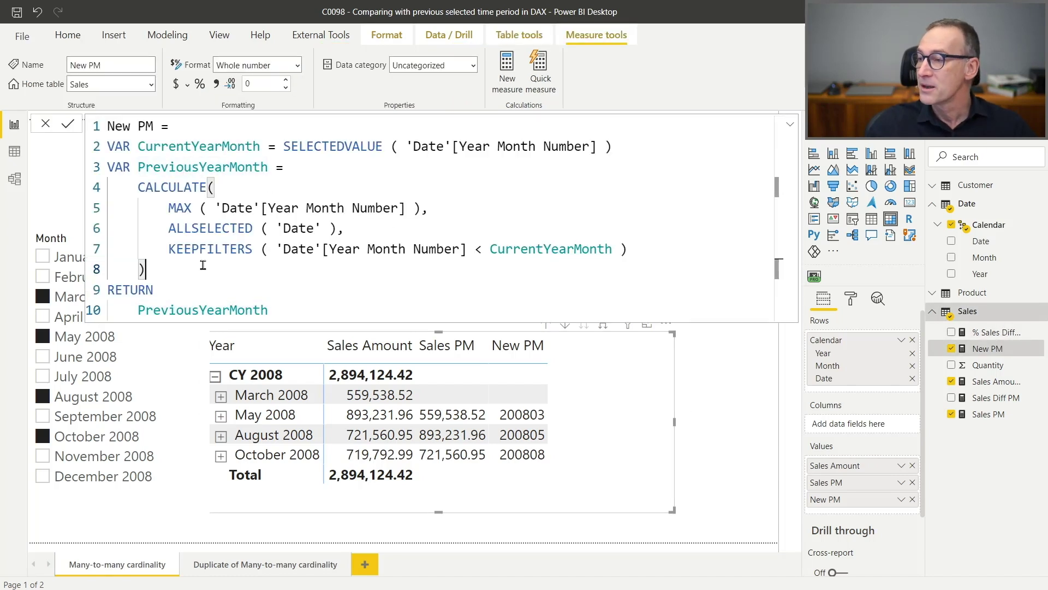
{"action": "key", "text": "Return"}
{"action": "key", "text": "shift+Home"}
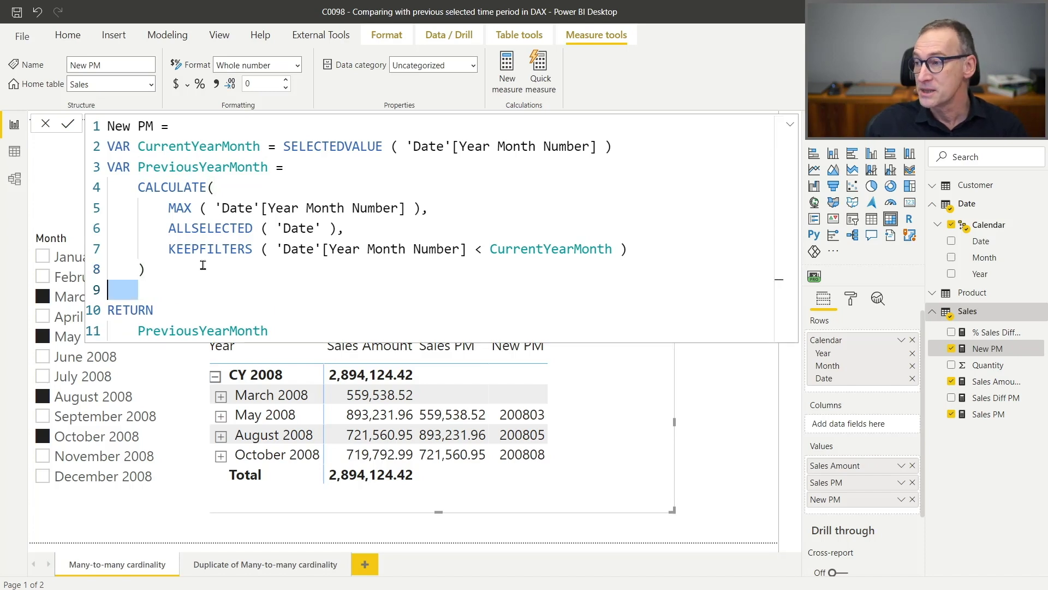
{"action": "type", "text": "VAR Resu"}
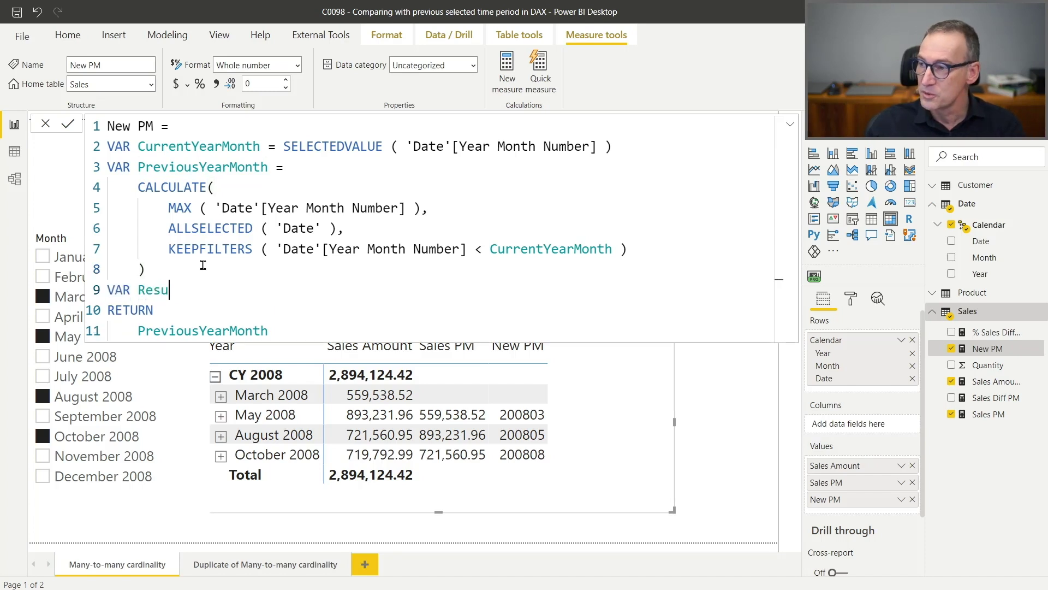
{"action": "type", "text": "lt ="}
{"action": "key", "text": "Return"}
{"action": "type", "text": "CAL"}
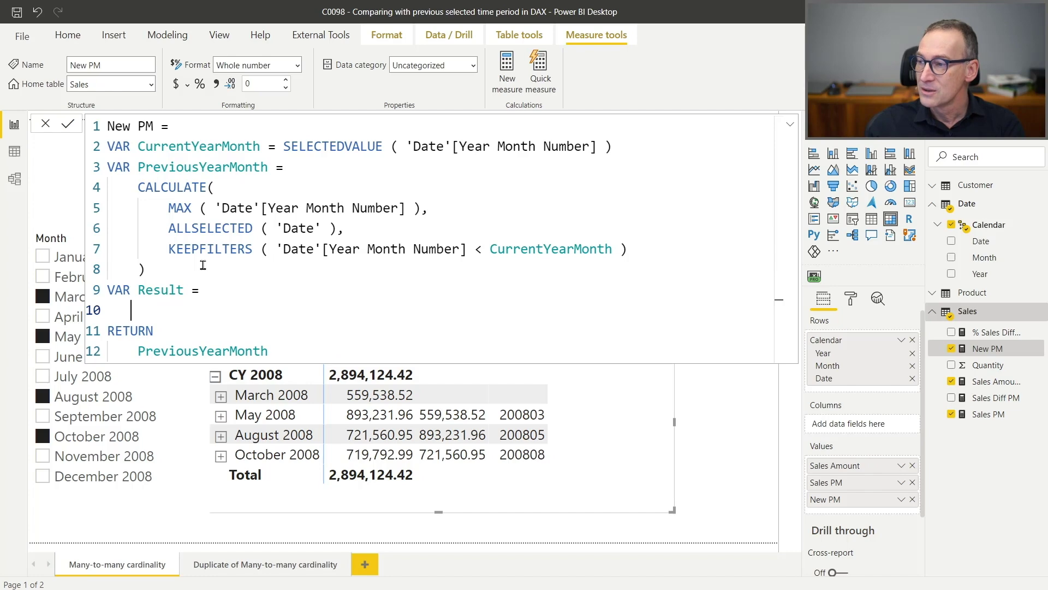
{"action": "key", "text": "Tab"}
{"action": "key", "text": "Return"}
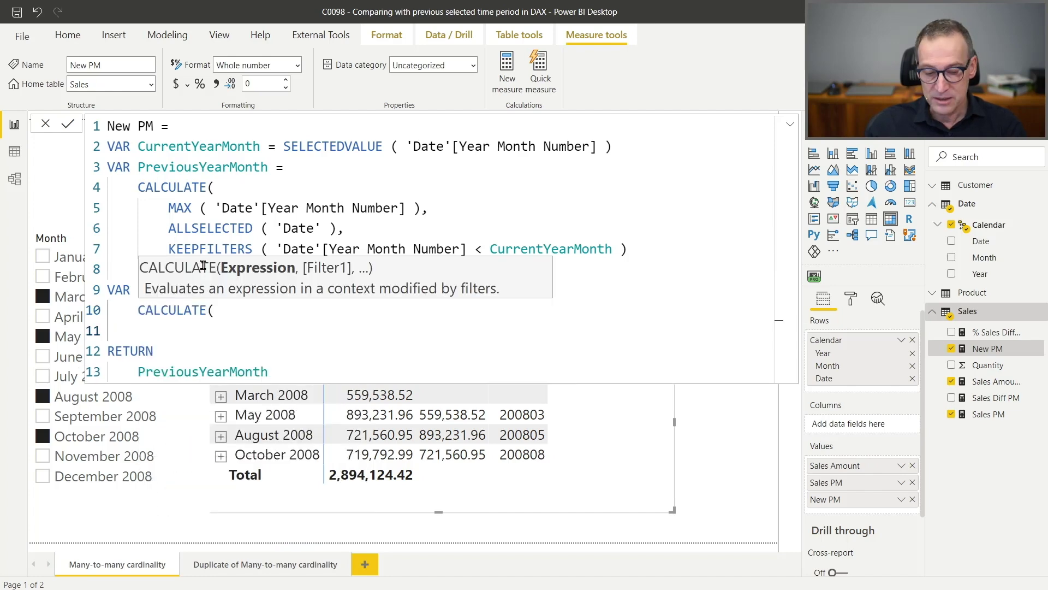
{"action": "type", "text": "[S"}
{"action": "key", "text": "Tab"}
{"action": "type", "text": ","}
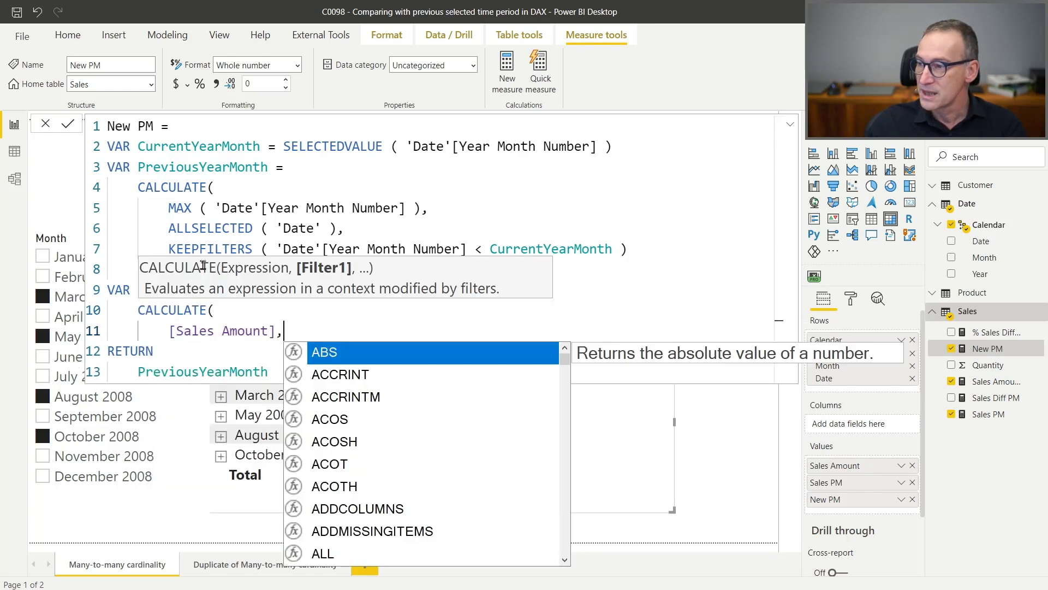
{"action": "key", "text": "Return"}
Add the filter 'Date'[Year Month Number] = PreviousYearMonth and close CALCULATE.
{"action": "type", "text": "'D"}
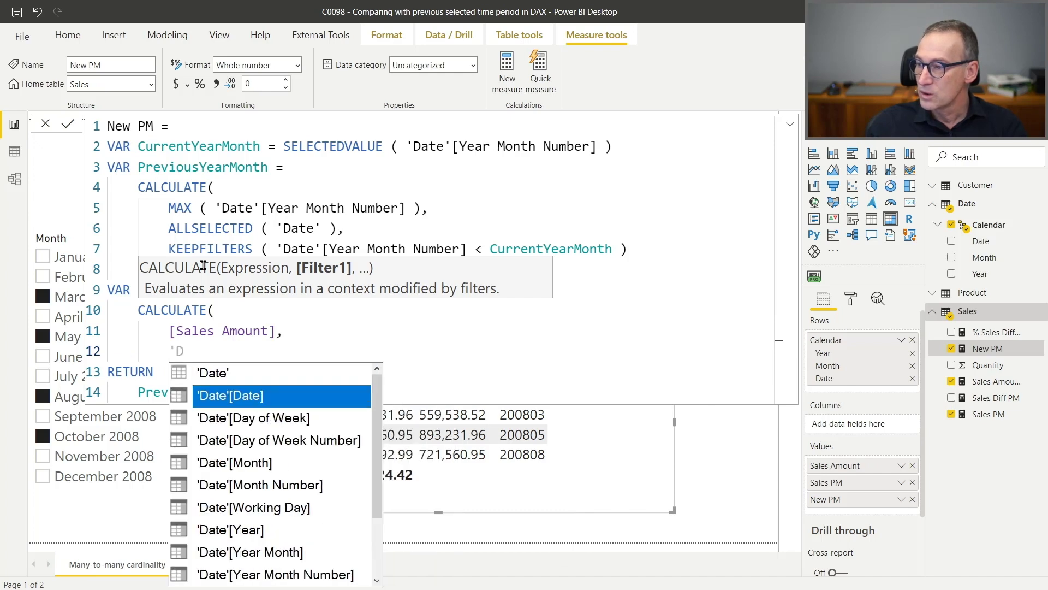
{"action": "type", "text": "ate'["}
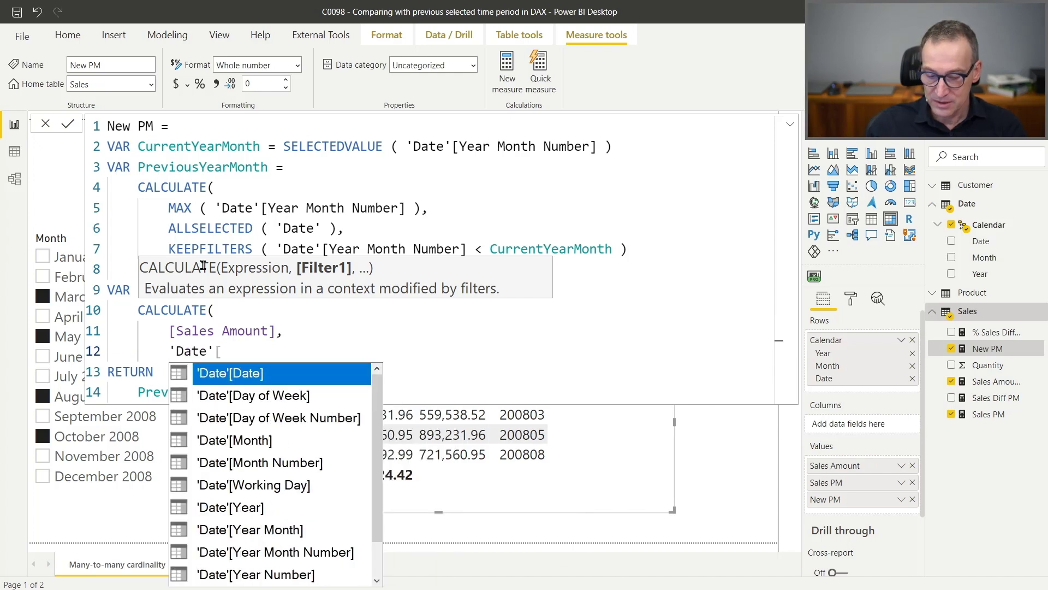
{"action": "type", "text": "Ye"}
{"action": "key", "text": "Down"}
{"action": "key", "text": "Down"}
{"action": "key", "text": "Tab"}
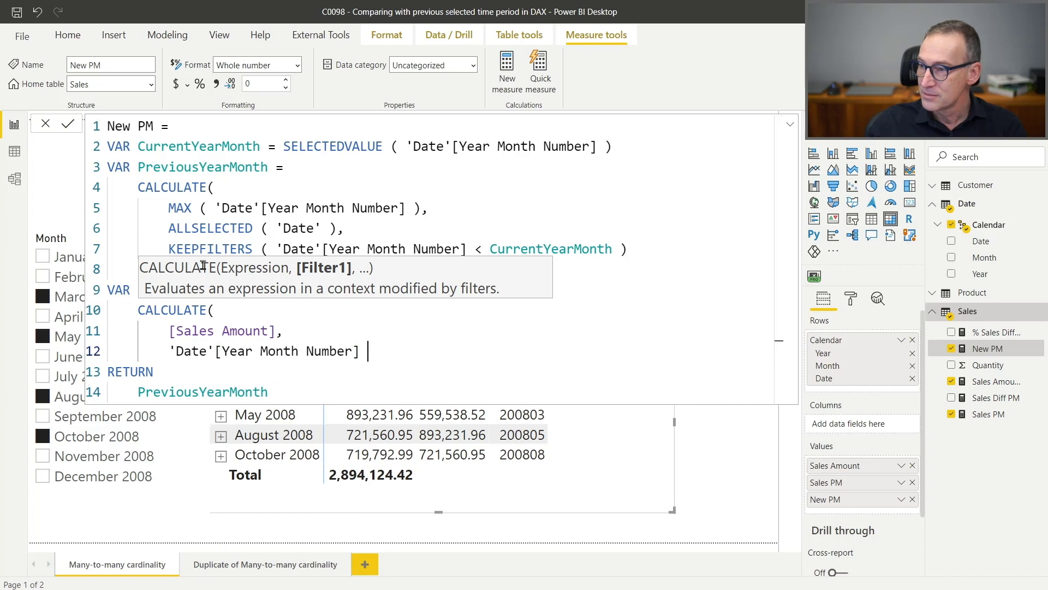
{"action": "type", "text": "= Pre"}
{"action": "key", "text": "Down"}
{"action": "key", "text": "Down"}
{"action": "key", "text": "Down"}
{"action": "key", "text": "Down"}
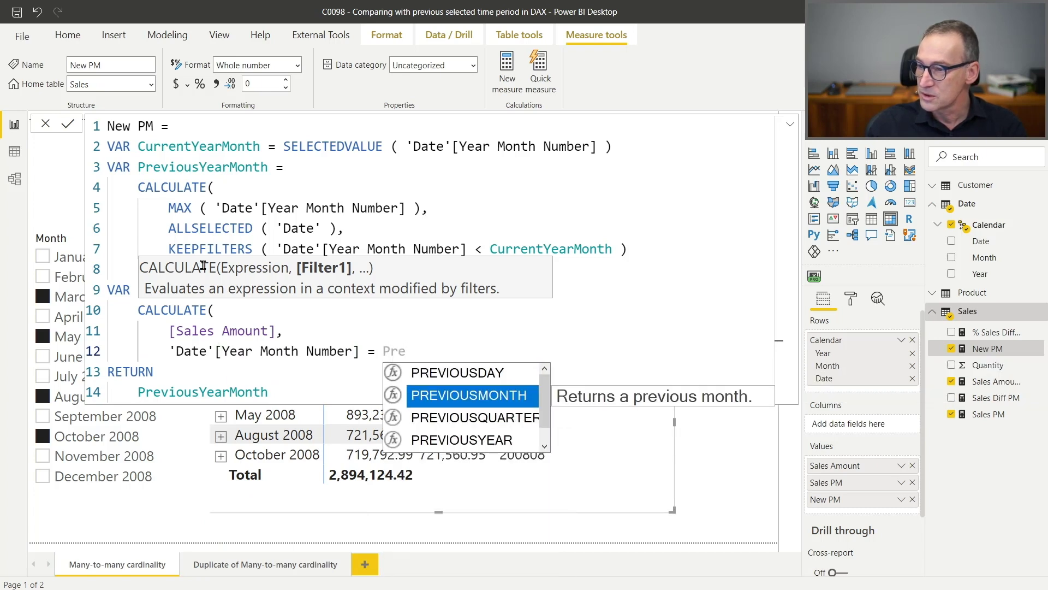
{"action": "key", "text": "Tab"}
{"action": "key", "text": "Return"}
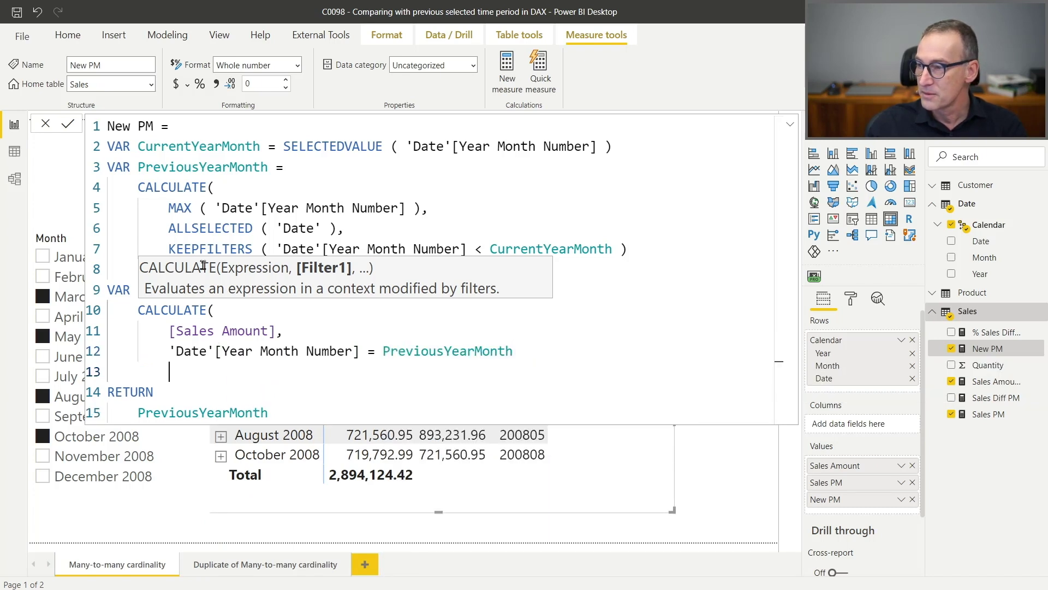
{"action": "type", "text": ")"}
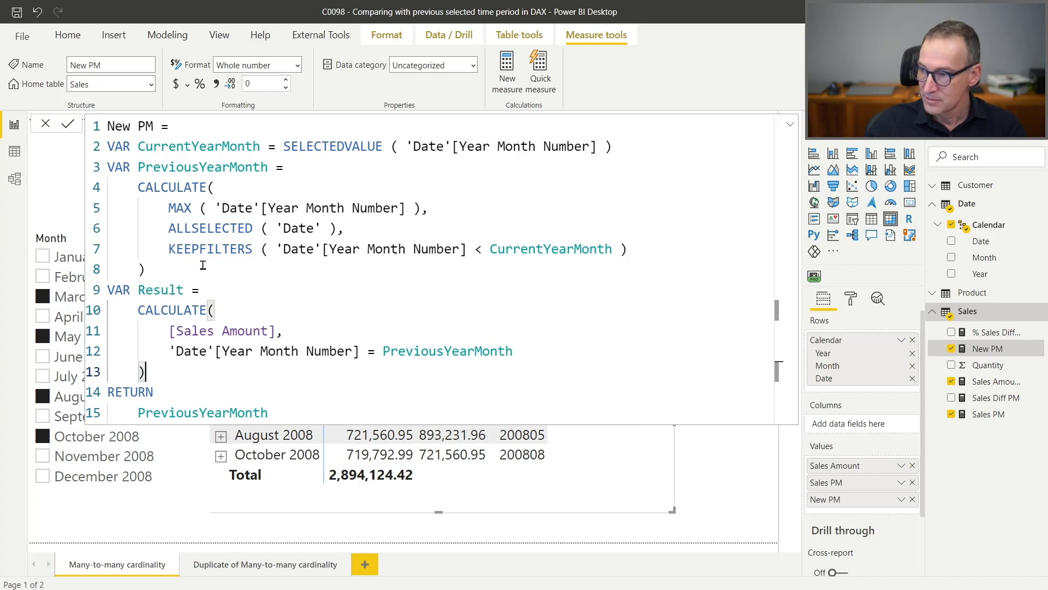
{"action": "key", "text": "Up"}
{"action": "key", "text": "End"}
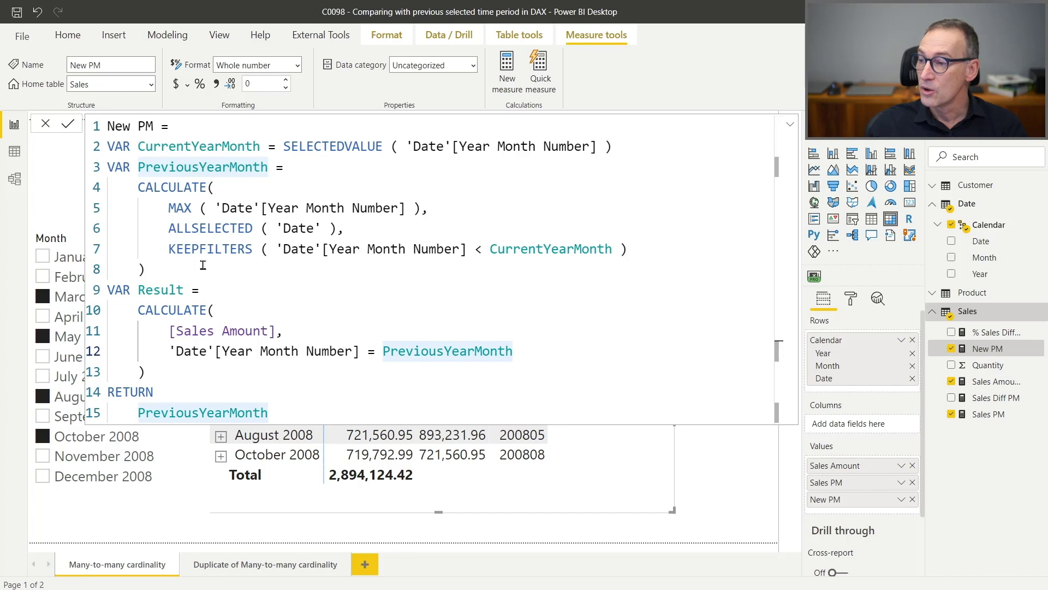
Insert an ALL ( 'Date' ) argument after Sales Amount and commit the formula.
{"action": "key", "text": "Up"}
{"action": "key", "text": "Return"}
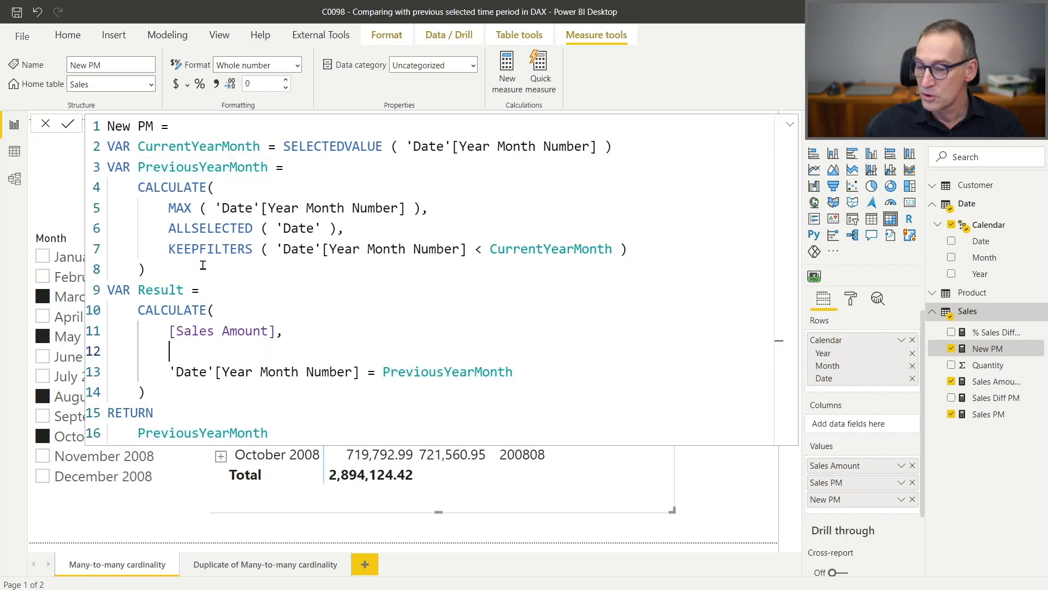
{"action": "type", "text": "ALL (Da"}
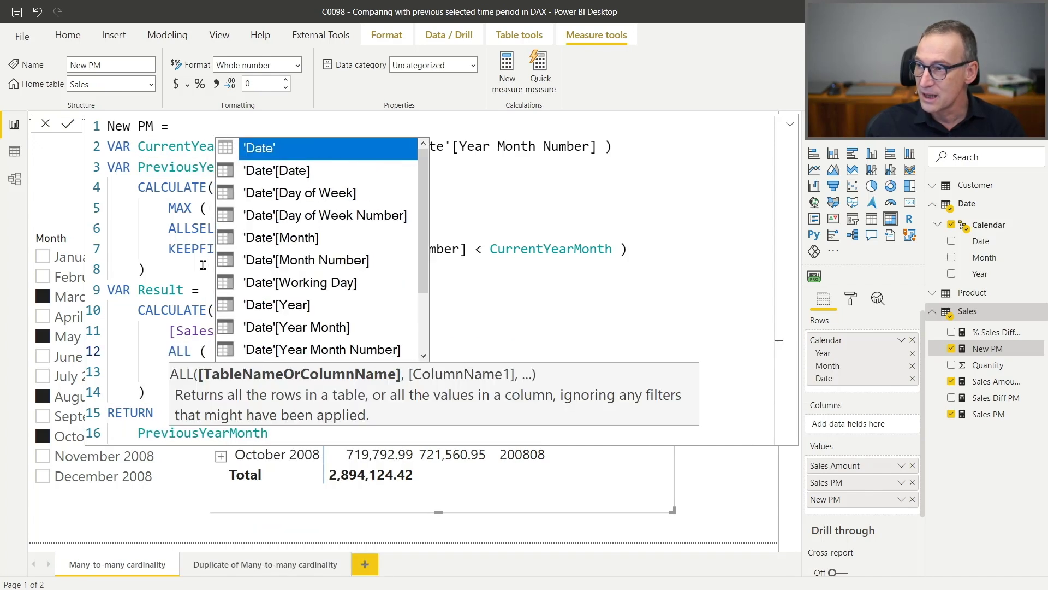
{"action": "key", "text": "Tab"}
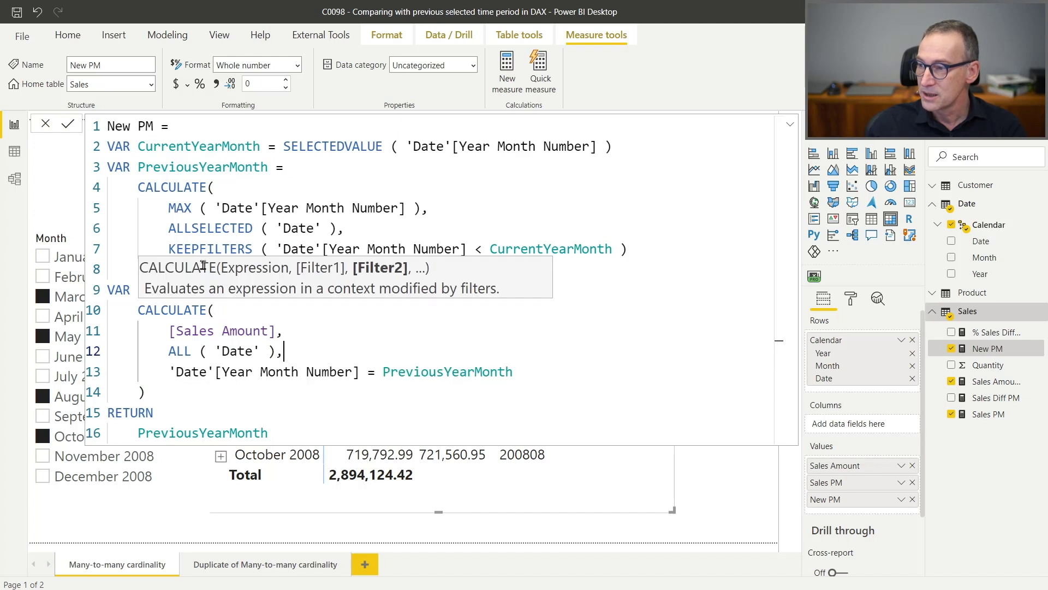
{"action": "key", "text": "Up"}
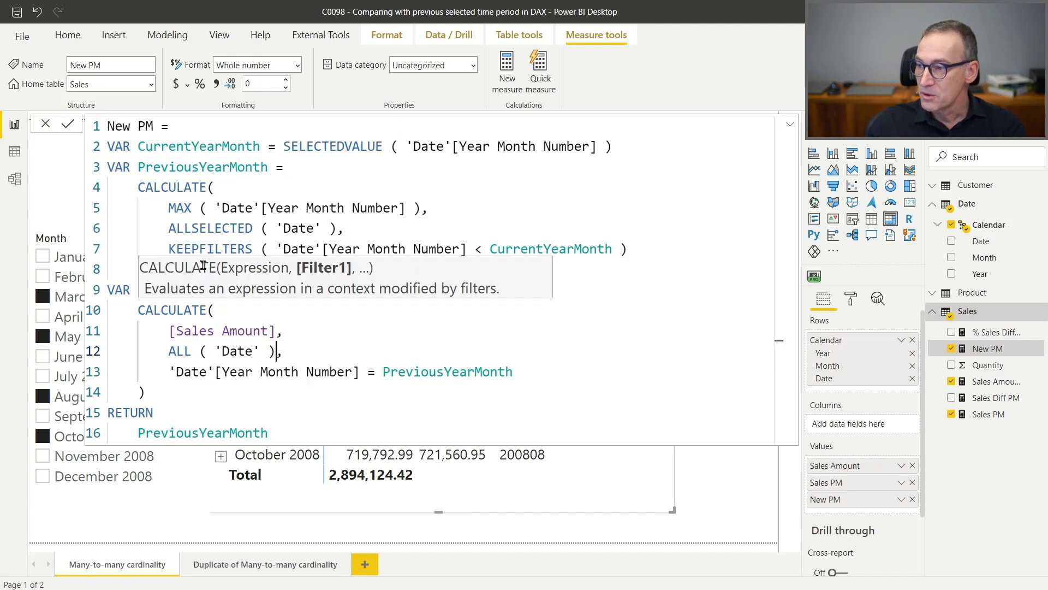
{"action": "key", "text": "Down"}
{"action": "key", "text": "Down"}
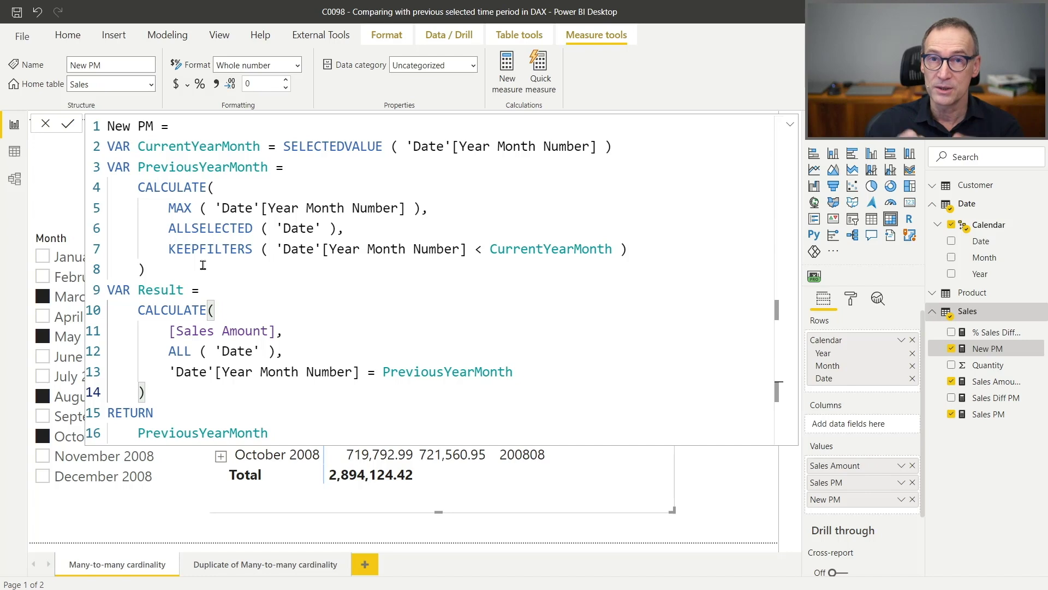
{"action": "key", "text": "ctrl+End"}
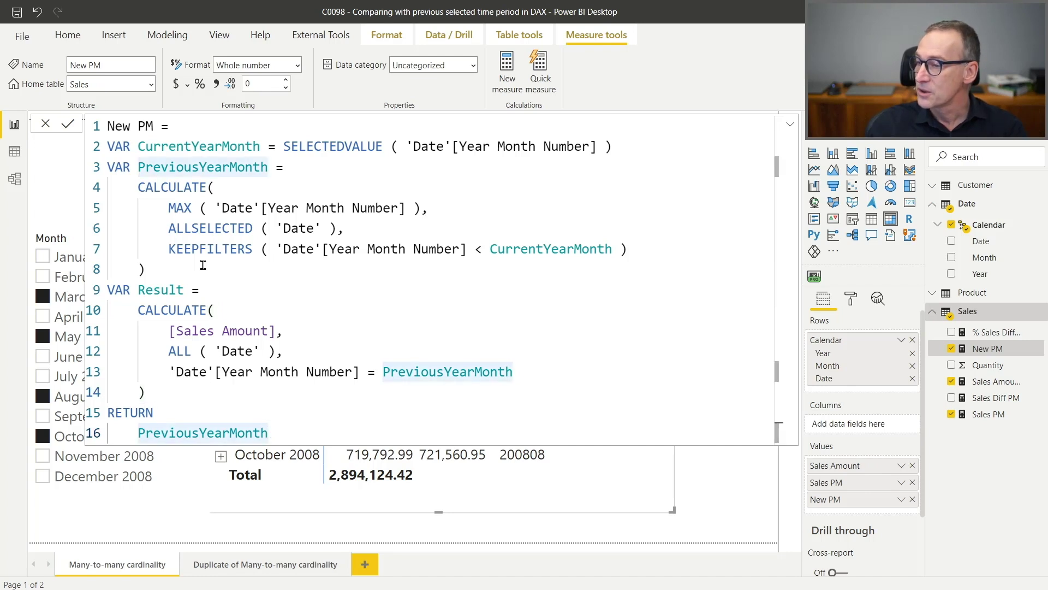
{"action": "key", "text": "Return"}
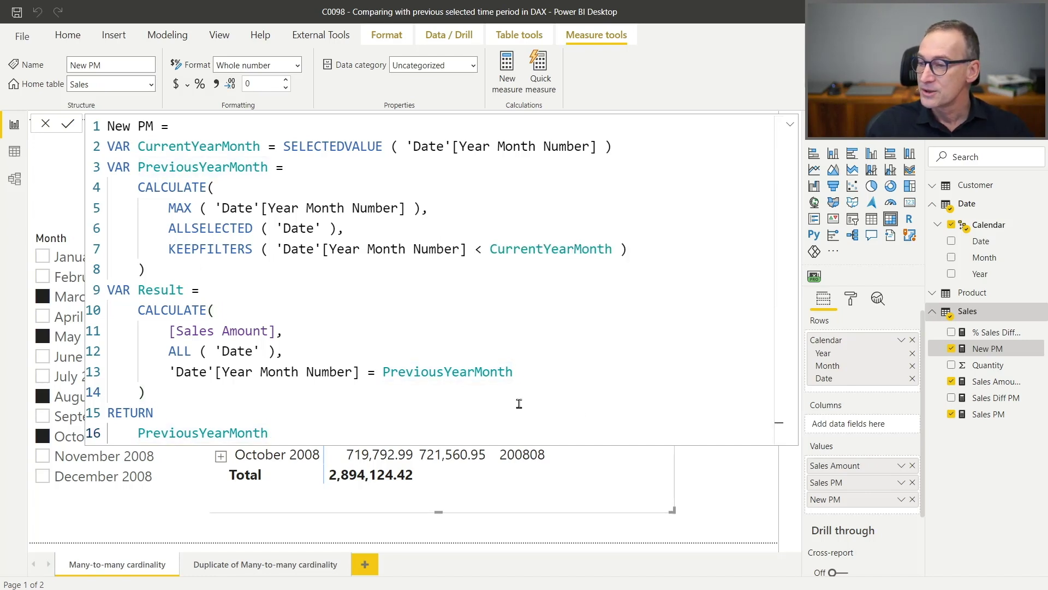
Change the RETURN line to return Result and commit the measure.
{"action": "double_click", "coordinate": [194, 433]}
{"action": "type", "text": "Result"}
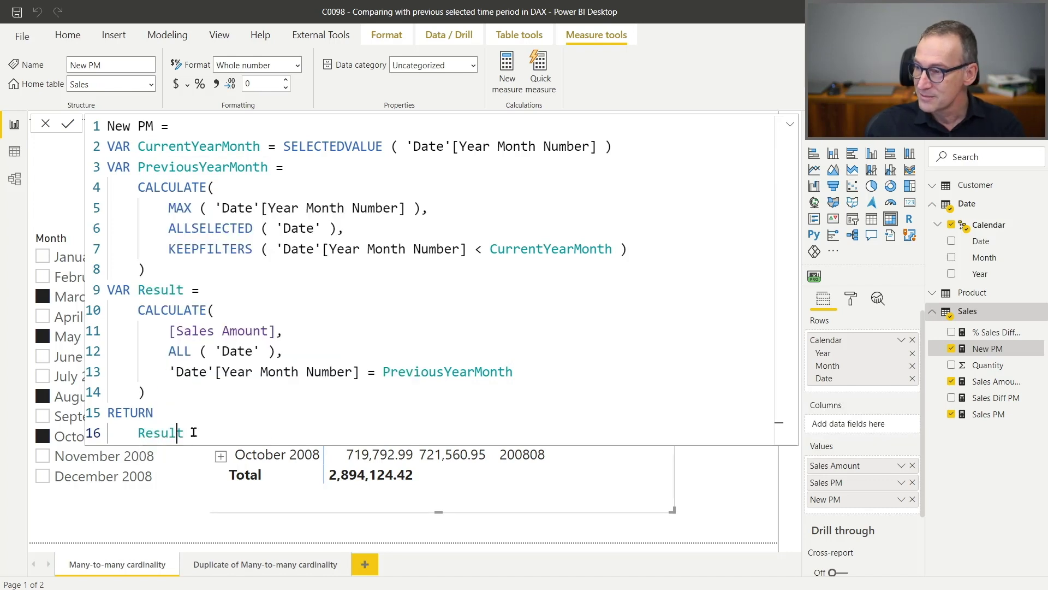
{"action": "key", "text": "Up"}
{"action": "key", "text": "Return"}
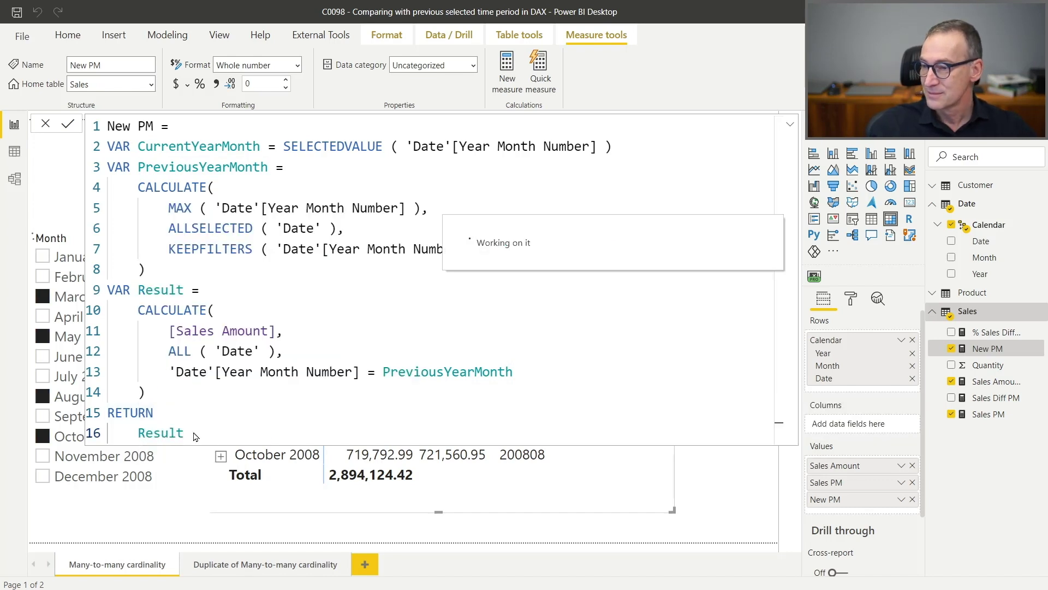
Format New PM as Decimal number with 2 decimal places and thousands separators.
{"action": "left_click", "coordinate": [602, 489]}
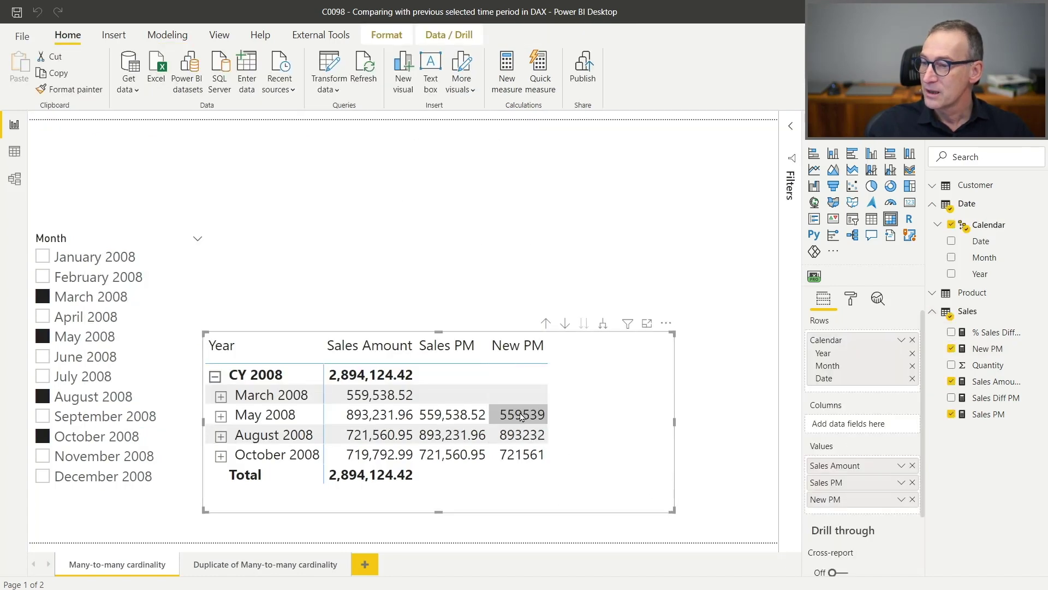
{"action": "left_click", "coordinate": [985, 348]}
{"action": "left_click", "coordinate": [298, 65]}
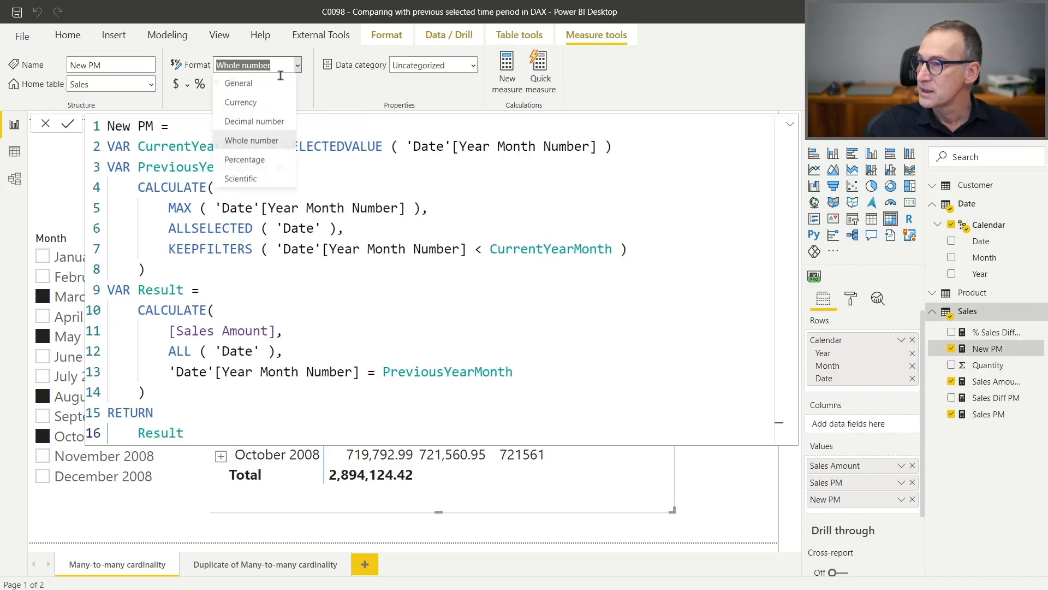
{"action": "left_click", "coordinate": [268, 125]}
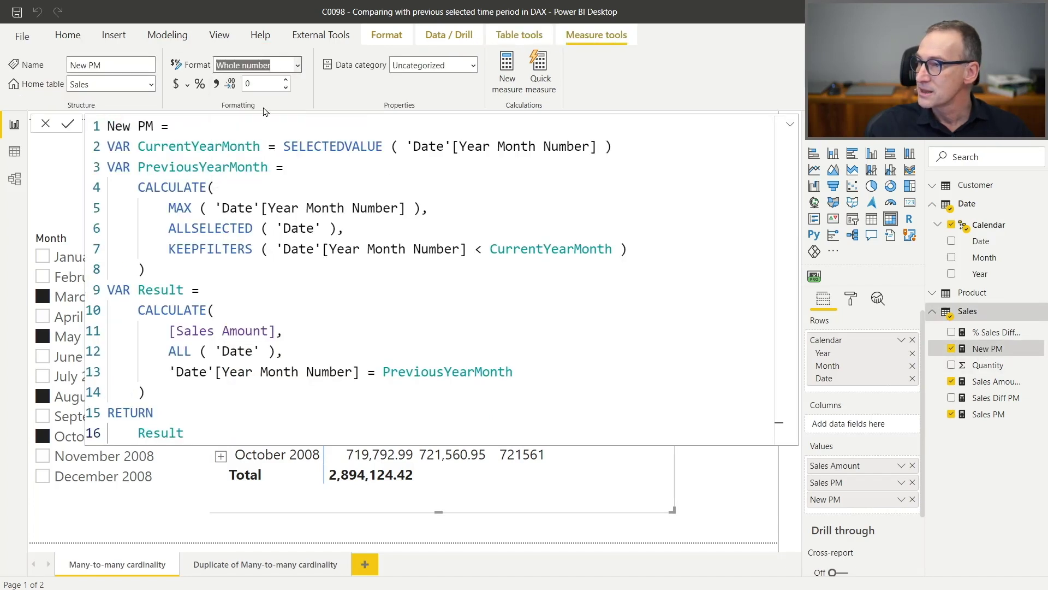
{"action": "left_click", "coordinate": [286, 80]}
{"action": "left_click", "coordinate": [286, 79]}
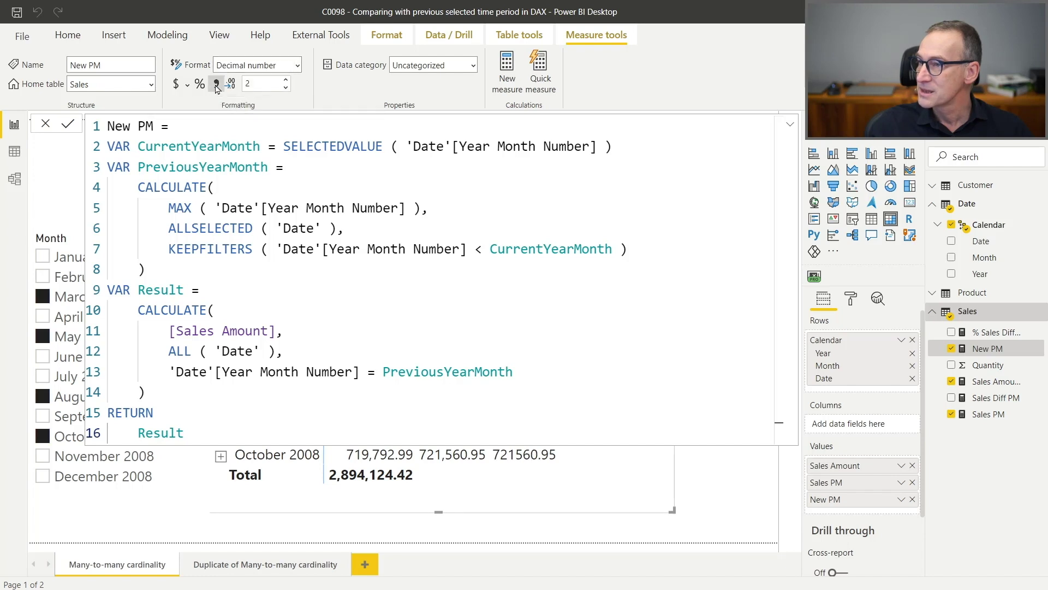
{"action": "left_click", "coordinate": [216, 85]}
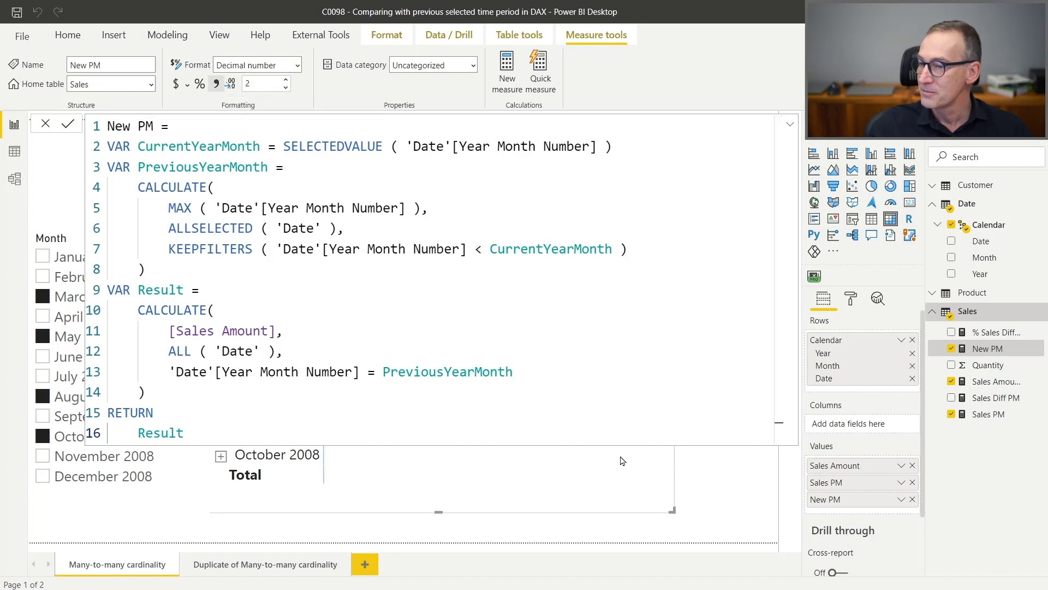
{"action": "left_click", "coordinate": [747, 506]}
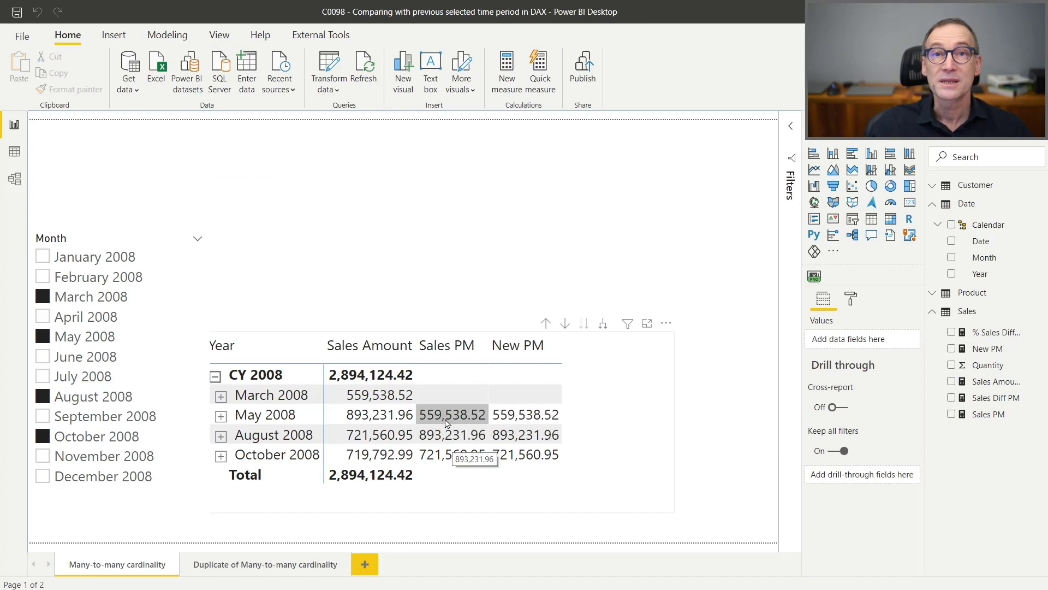
Show New PM's formula and highlight the ALL ( 'Date' ) filter line.
{"action": "left_click", "coordinate": [986, 345]}
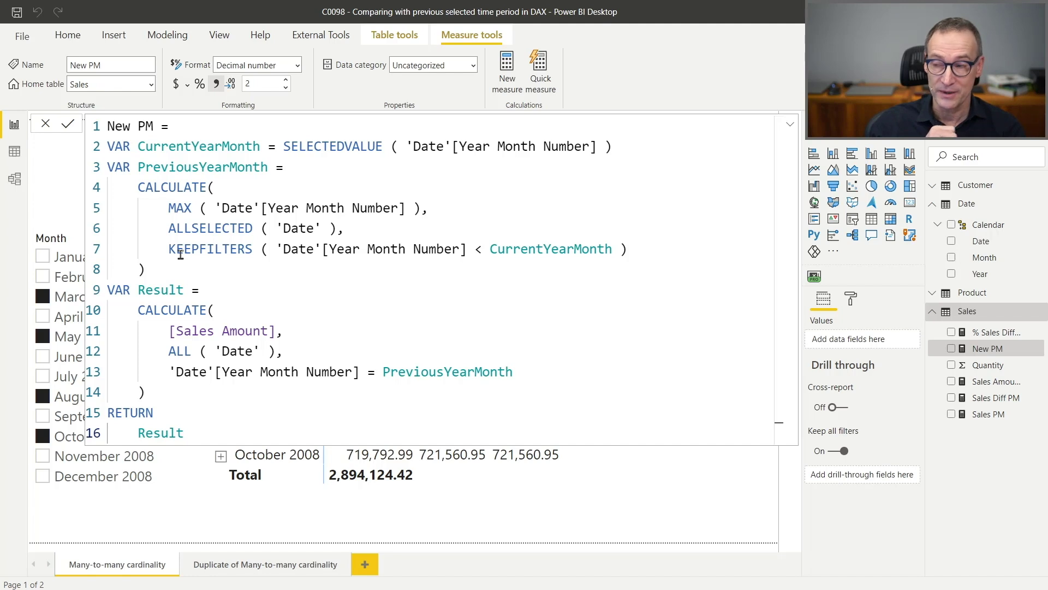
{"action": "left_click_drag", "start_coordinate": [161, 351], "coordinate": [307, 344]}
{"action": "left_click", "coordinate": [347, 352]}
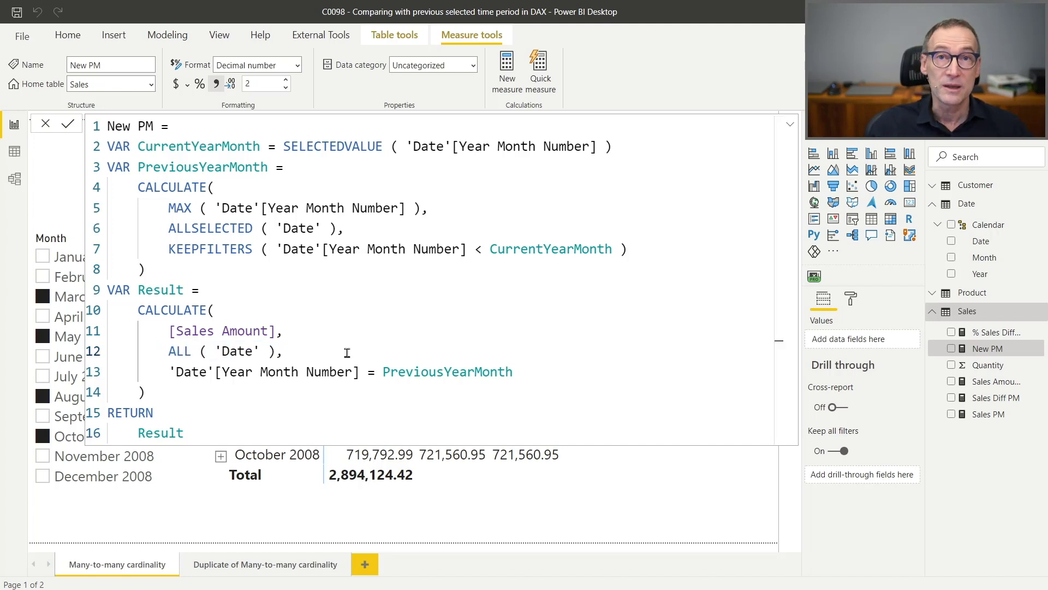